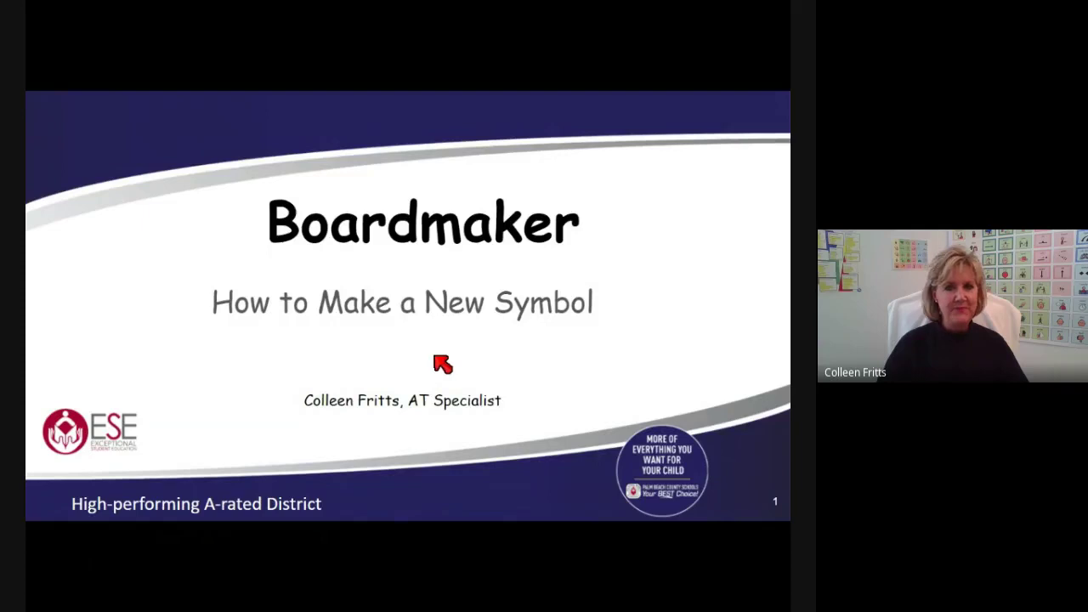
# Advance the Meet slideshow from the Boardmaker title slide to 'Boardmaker Software'
pyautogui.press('Right')
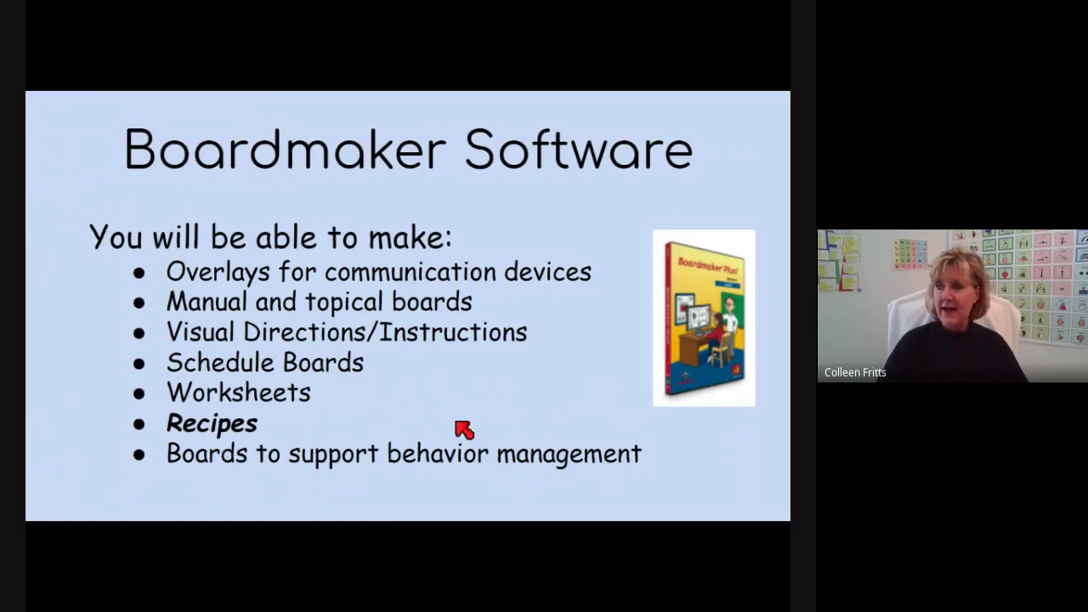
# Advance past the 'New Symbols' slide to the slide on making a symbol
pyautogui.press('Right')
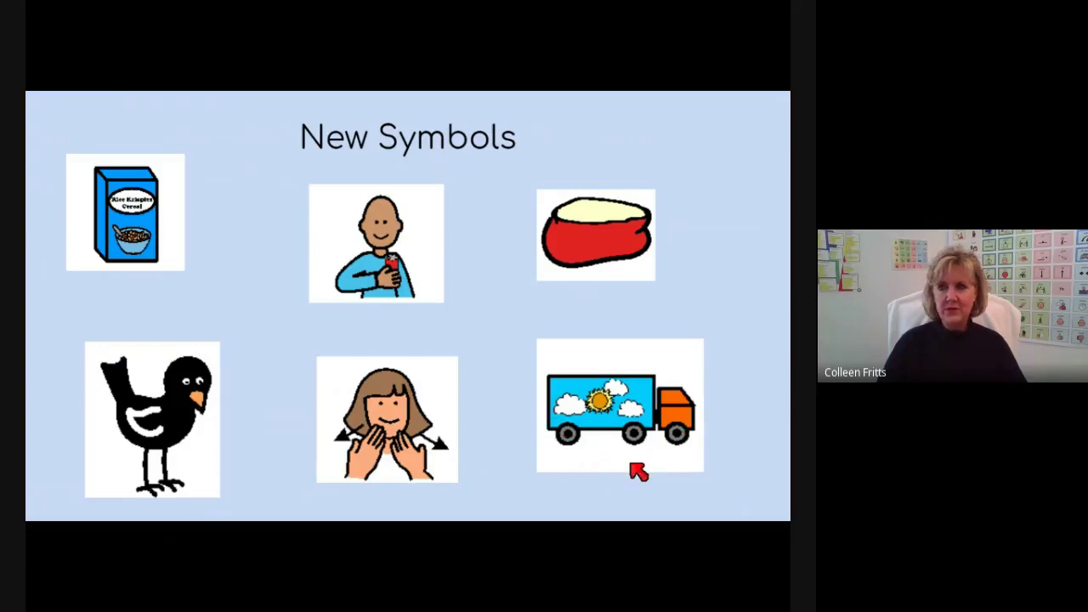
pyautogui.press('Right')
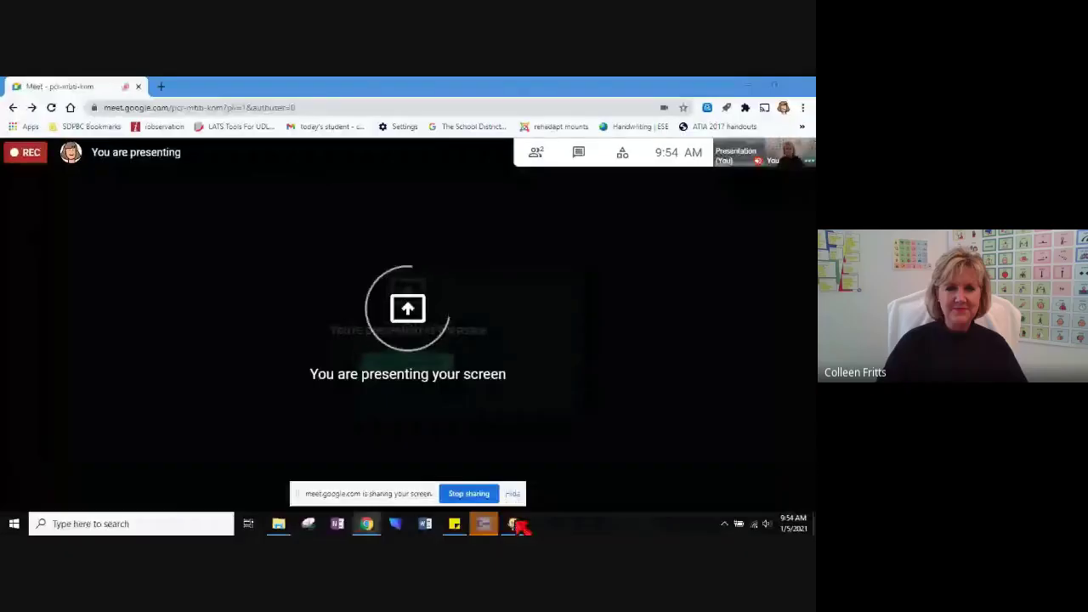
# Bring Boardmaker Plus forward, hide the sharing notice, and start a new blank board
pyautogui.click(513, 523)
pyautogui.click(513, 496)
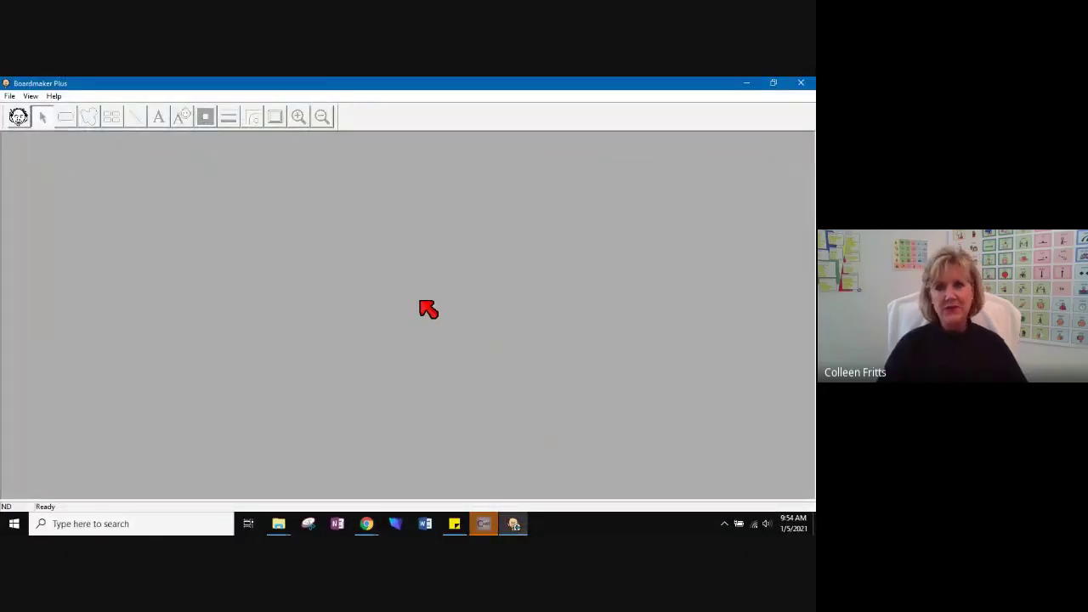
pyautogui.click(10, 97)
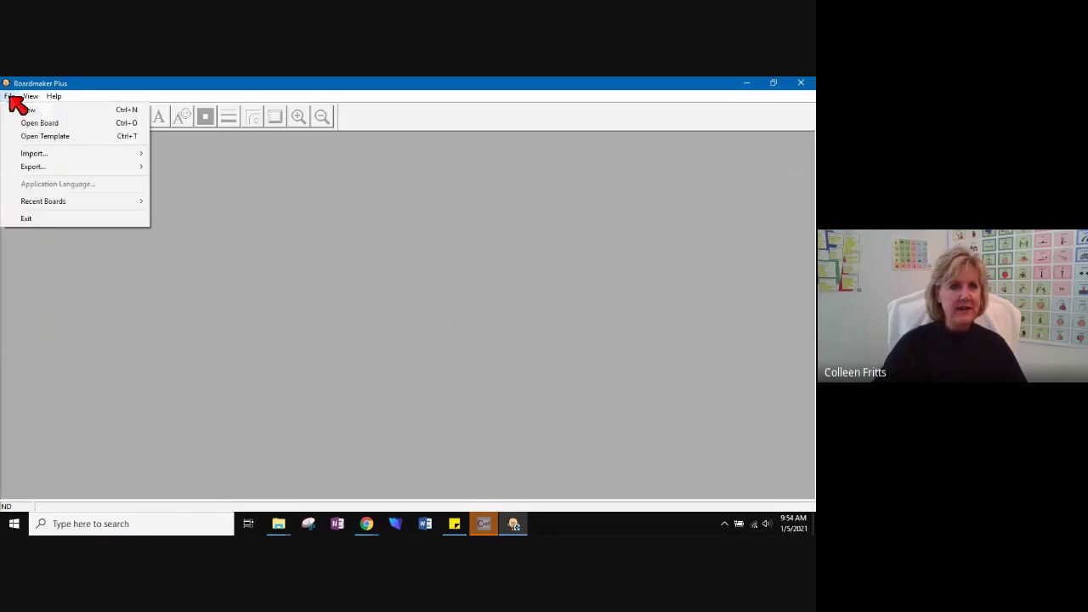
pyautogui.click(83, 118)
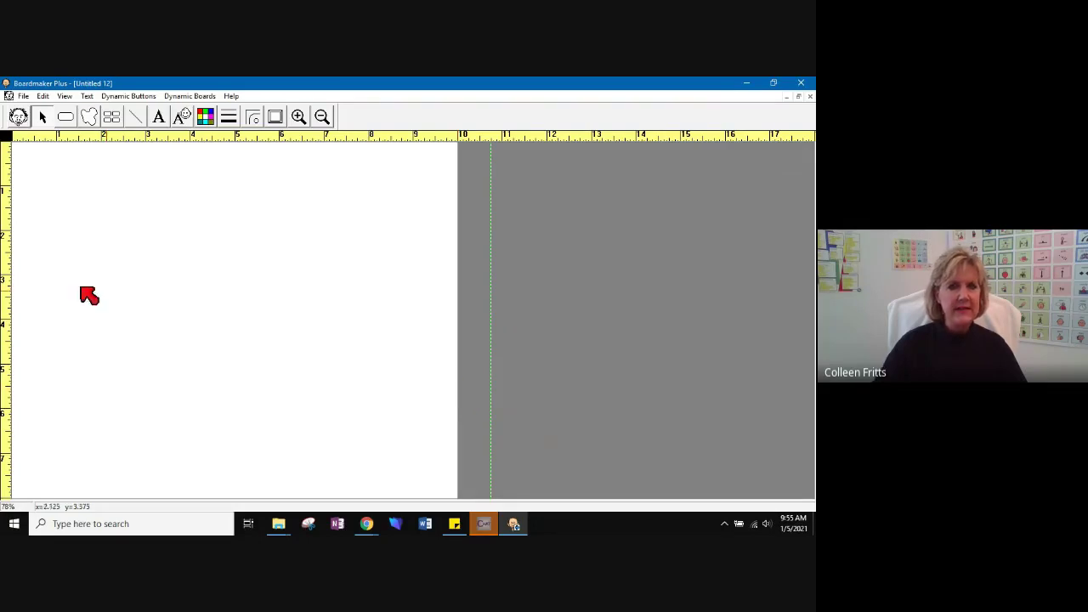
# Apply Use Printer Page in Print Setup so the board is 10.74 by 8.24 inches landscape
pyautogui.click(24, 96)
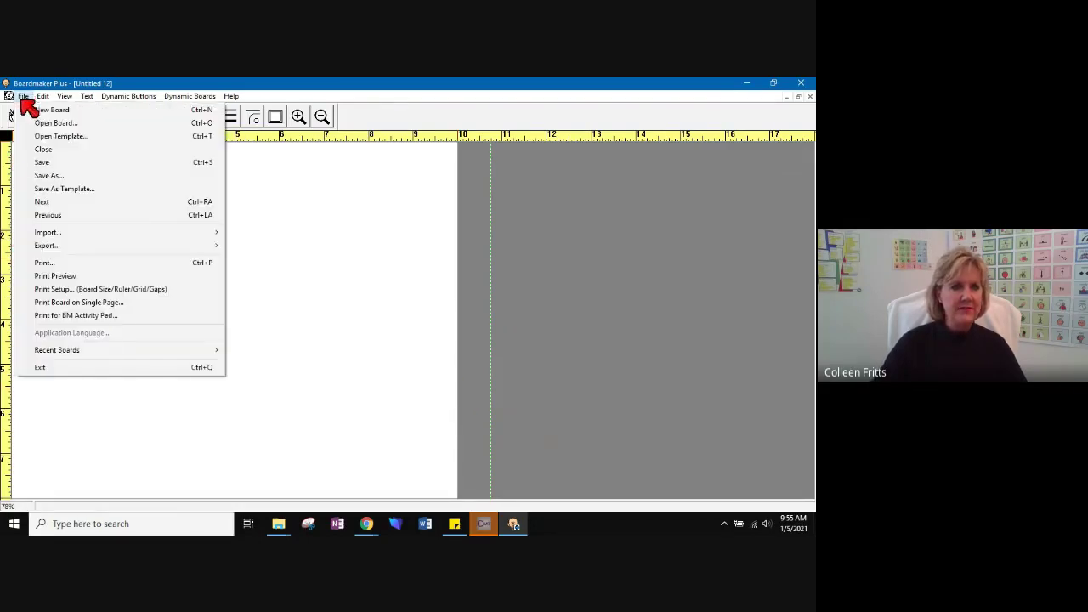
pyautogui.click(50, 290)
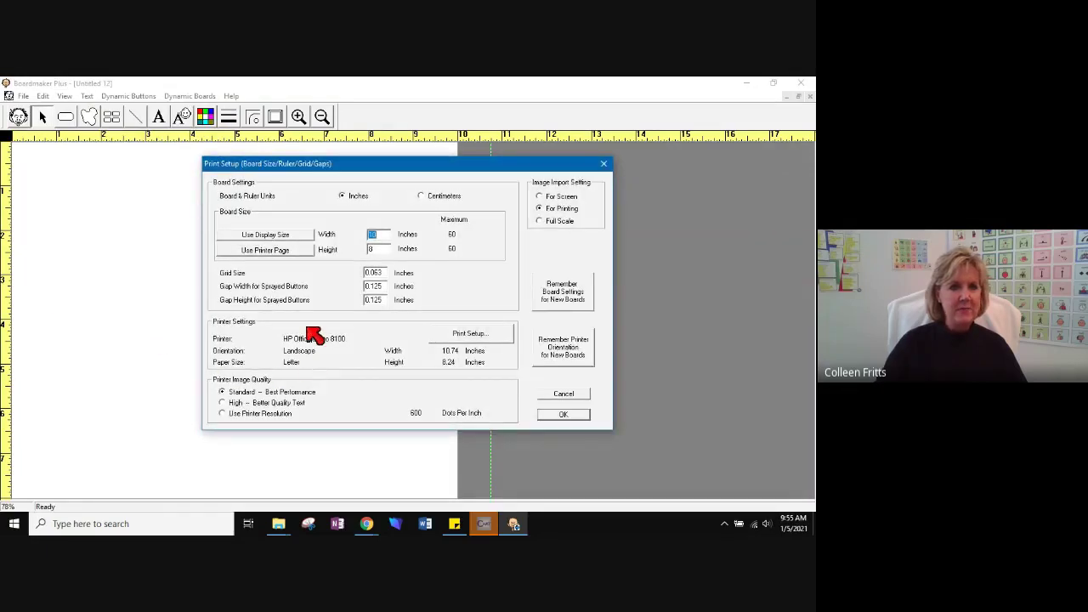
pyautogui.click(293, 254)
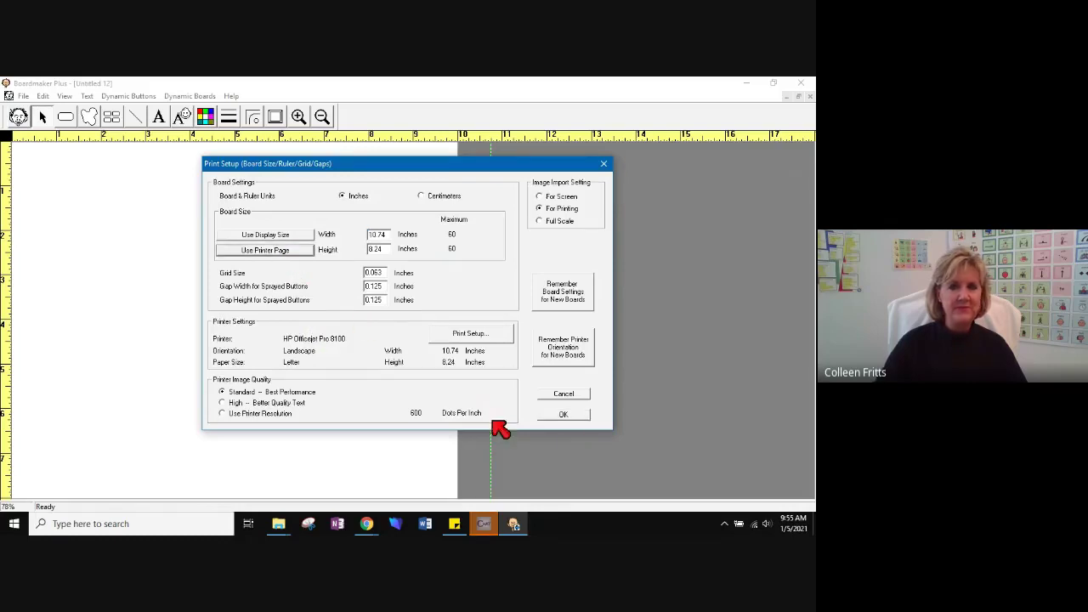
pyautogui.click(563, 416)
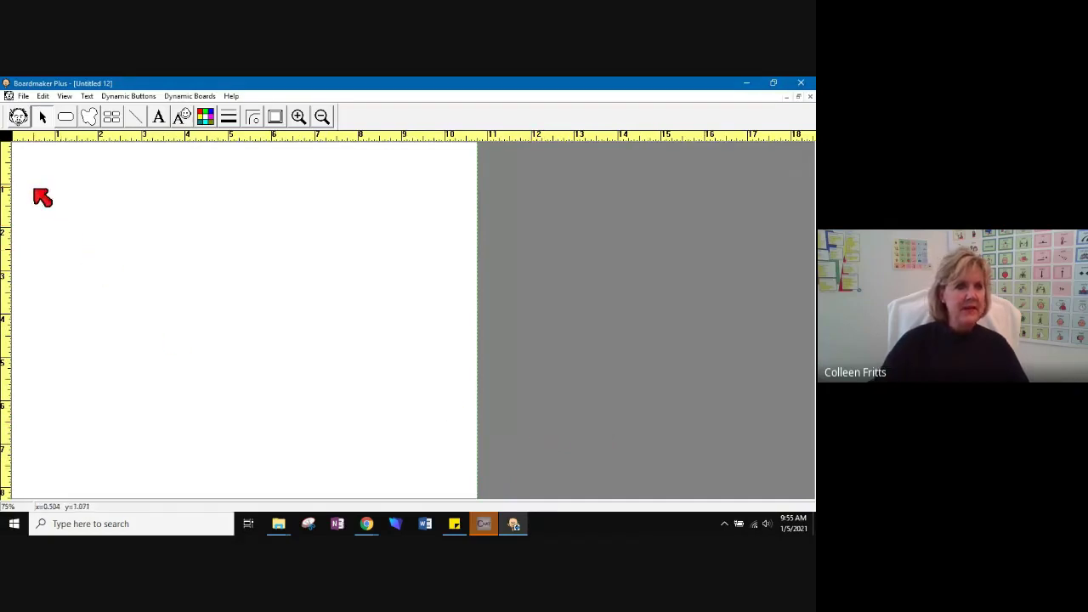
# Search Symbol Finder for 'container' and pick the tall box container symbol
pyautogui.click(21, 119)
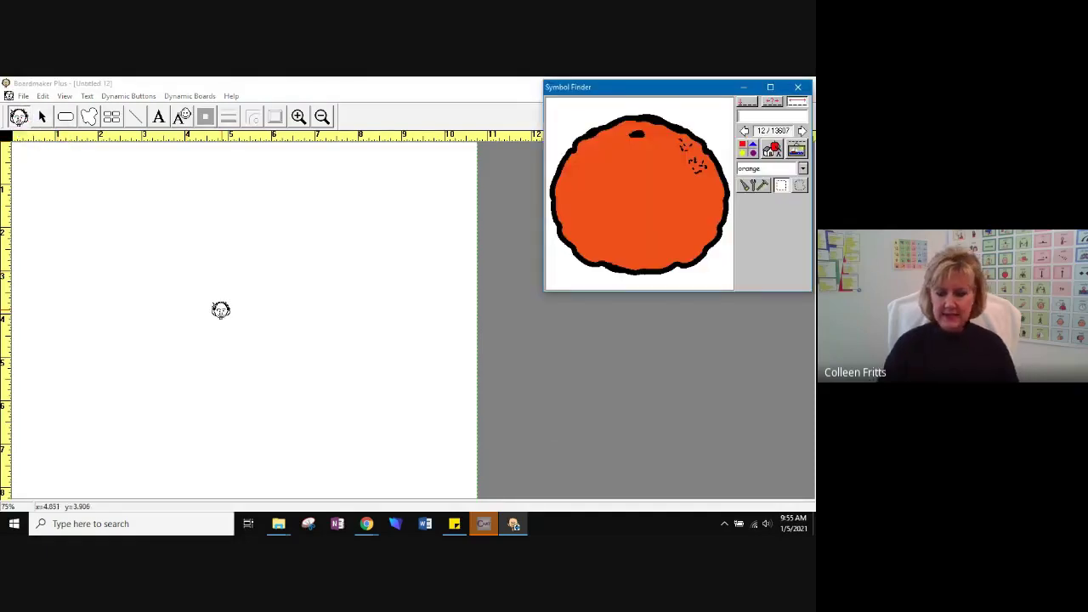
pyautogui.write('container')
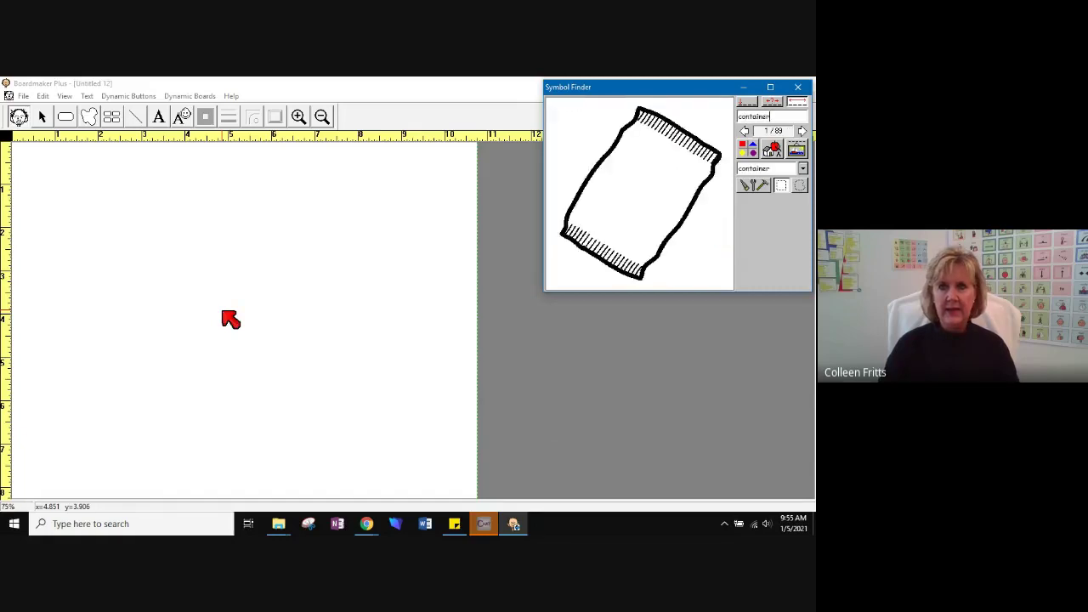
pyautogui.click(749, 148)
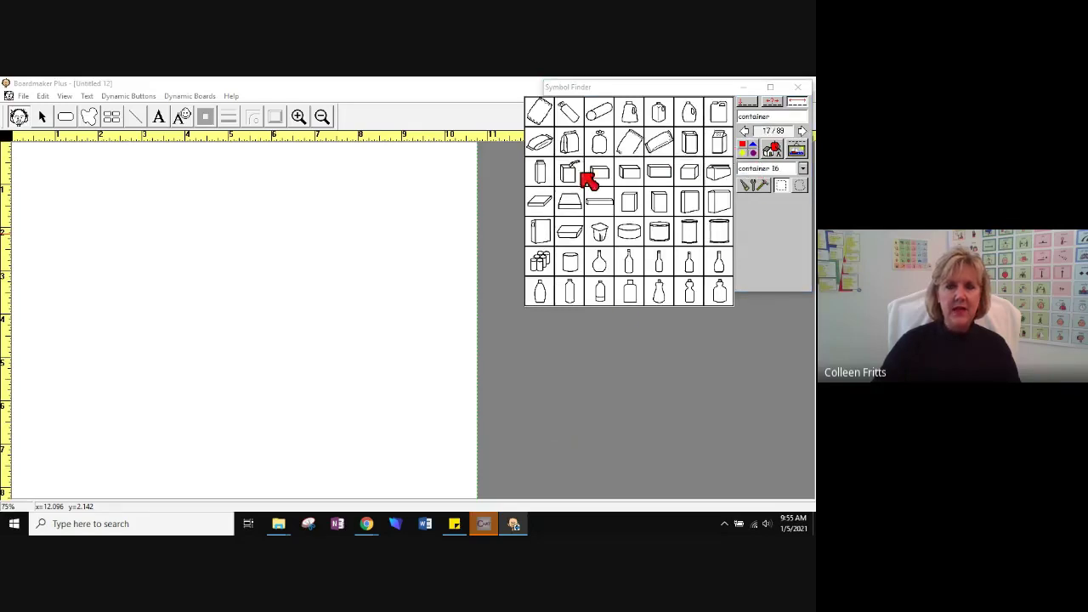
pyautogui.click(802, 132)
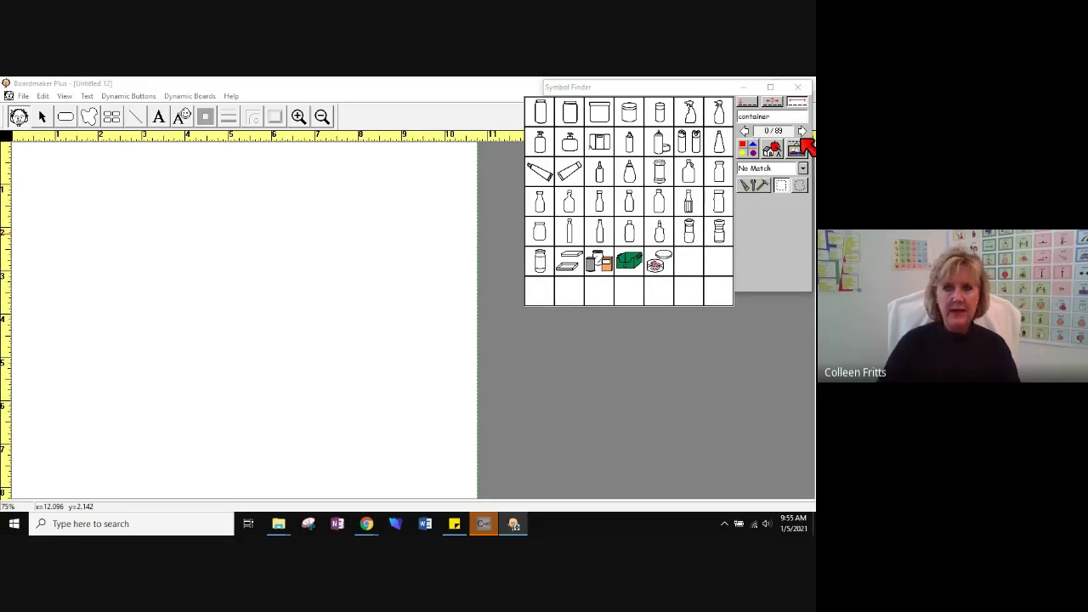
pyautogui.click(802, 132)
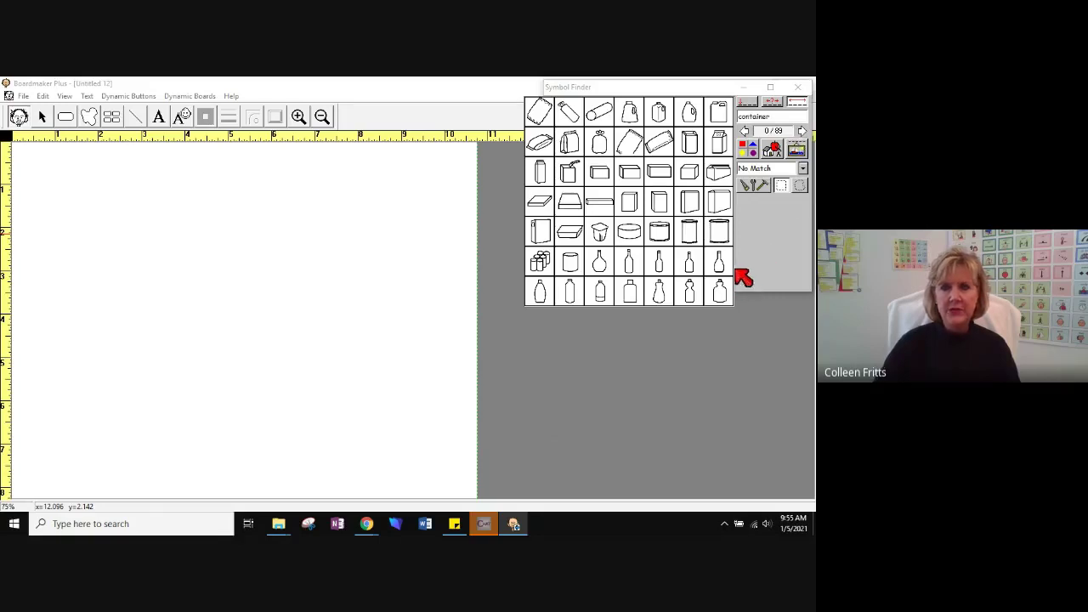
pyautogui.click(722, 203)
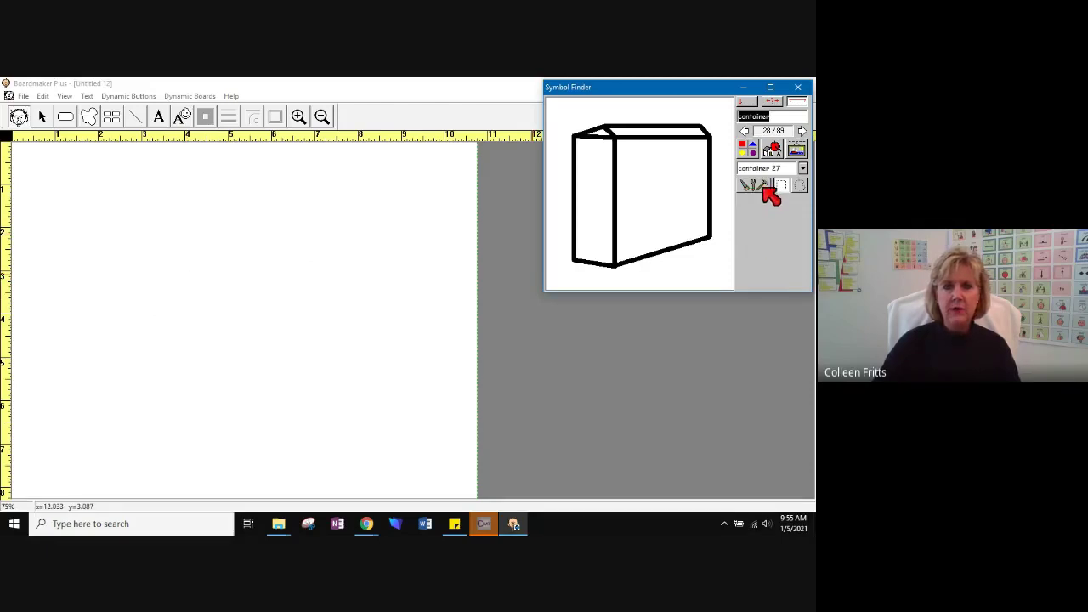
# Set Symbol Finder to No labels and stamp the box symbol onto the board
pyautogui.click(753, 188)
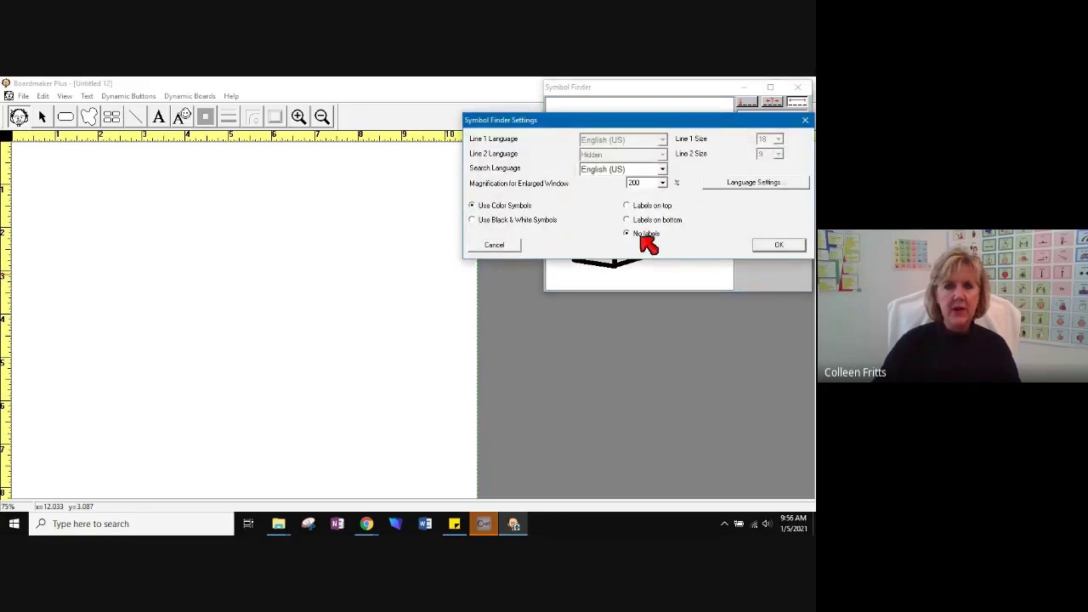
pyautogui.click(775, 246)
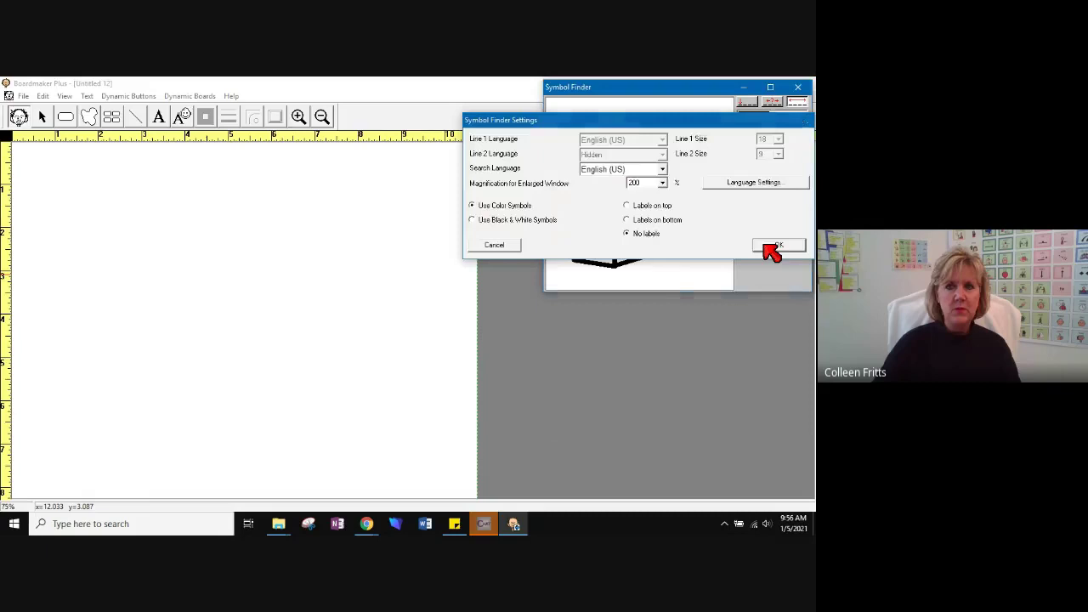
pyautogui.click(188, 268)
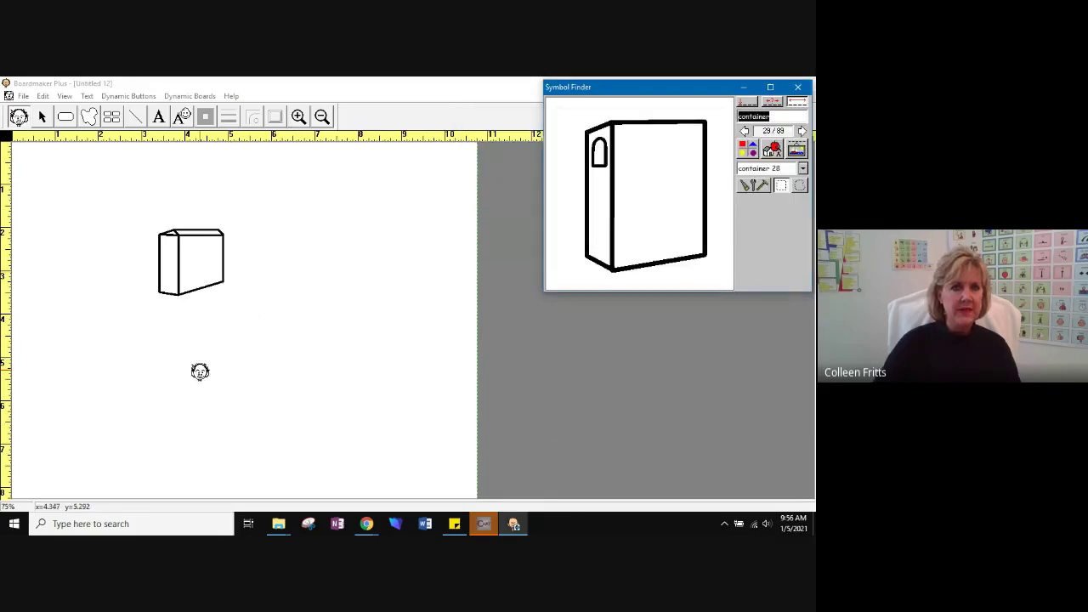
# Drag the box symbol to the top-left and enlarge it by its corner handle
pyautogui.click(799, 89)
pyautogui.click(188, 279)
pyautogui.moveTo(188, 279); pyautogui.dragTo(160, 253)
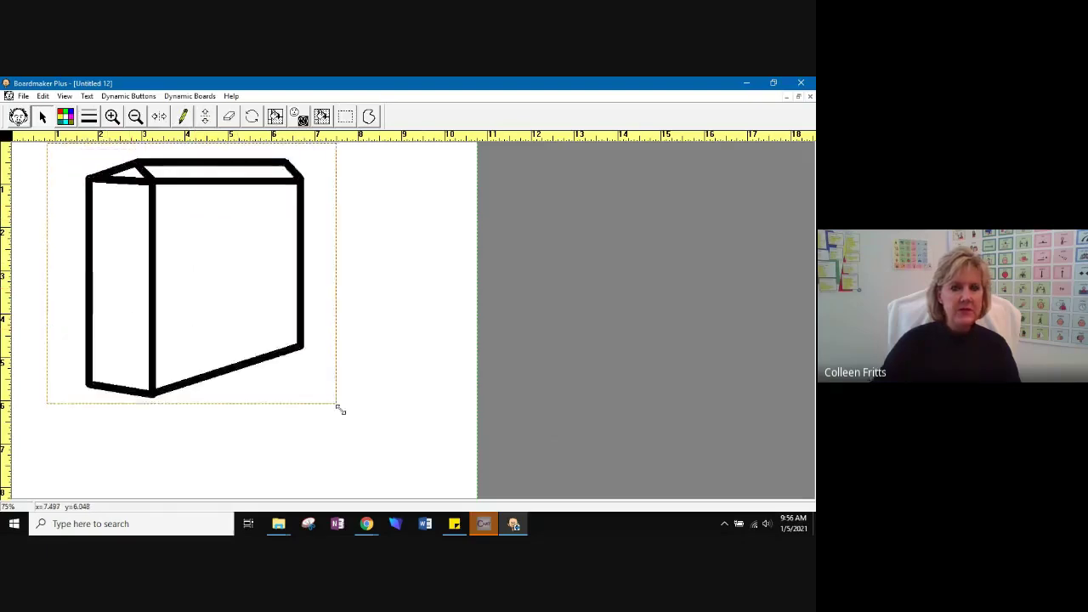
pyautogui.moveTo(340, 410); pyautogui.dragTo(441, 500)
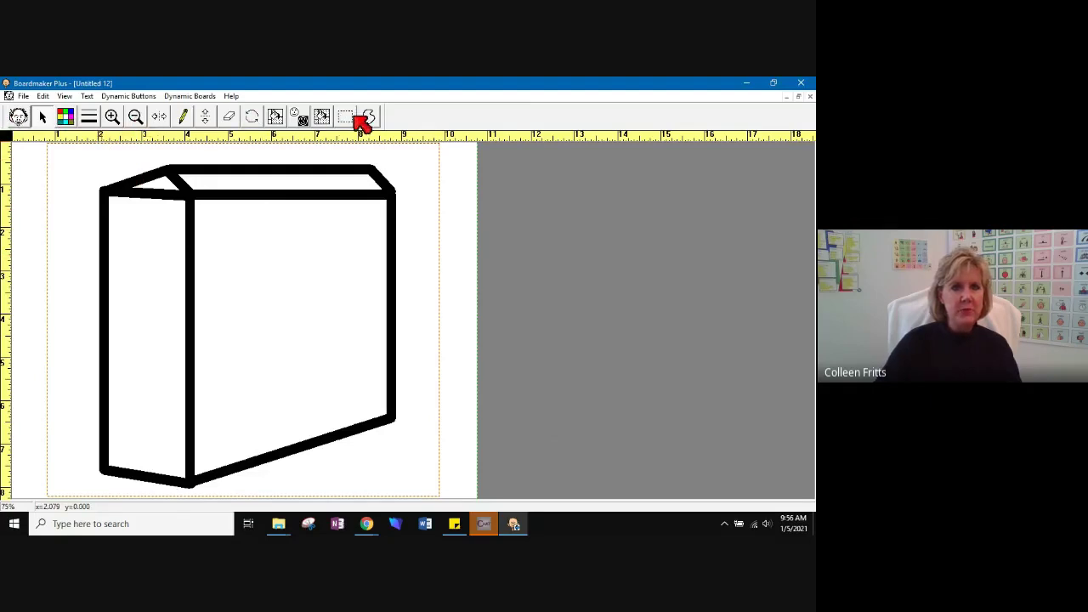
pyautogui.click(581, 261)
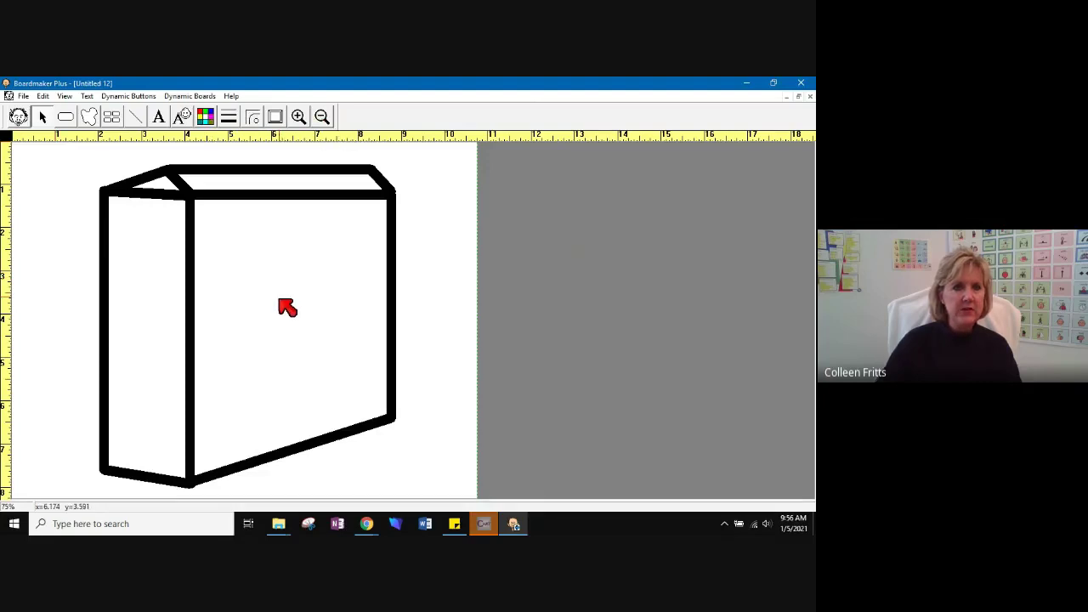
pyautogui.click(241, 248)
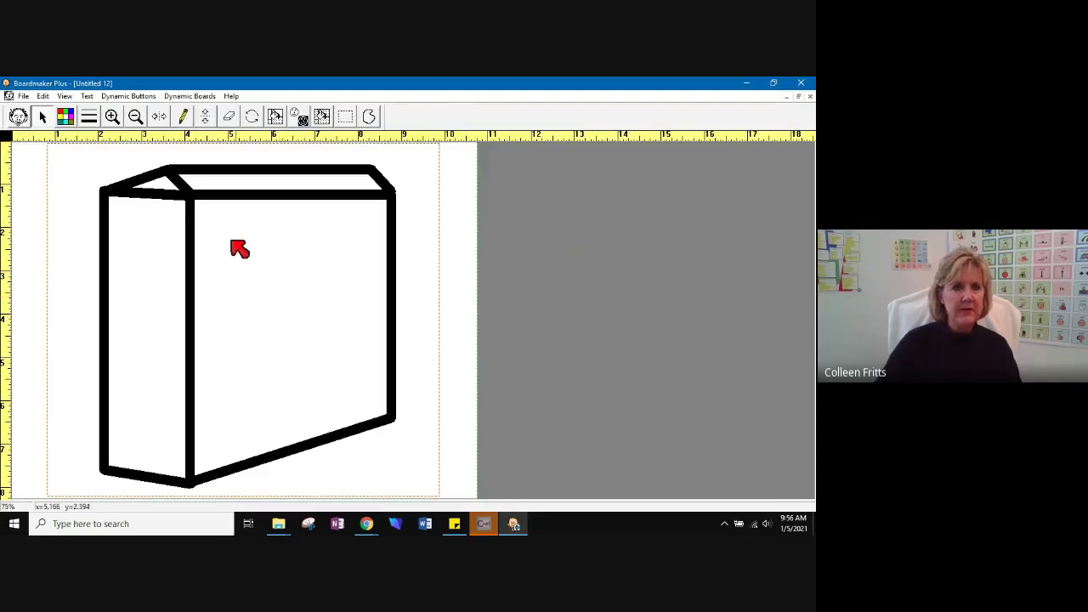
# Bucket-fill the box's front, top, top-left triangle and left side with tan
pyautogui.click(278, 119)
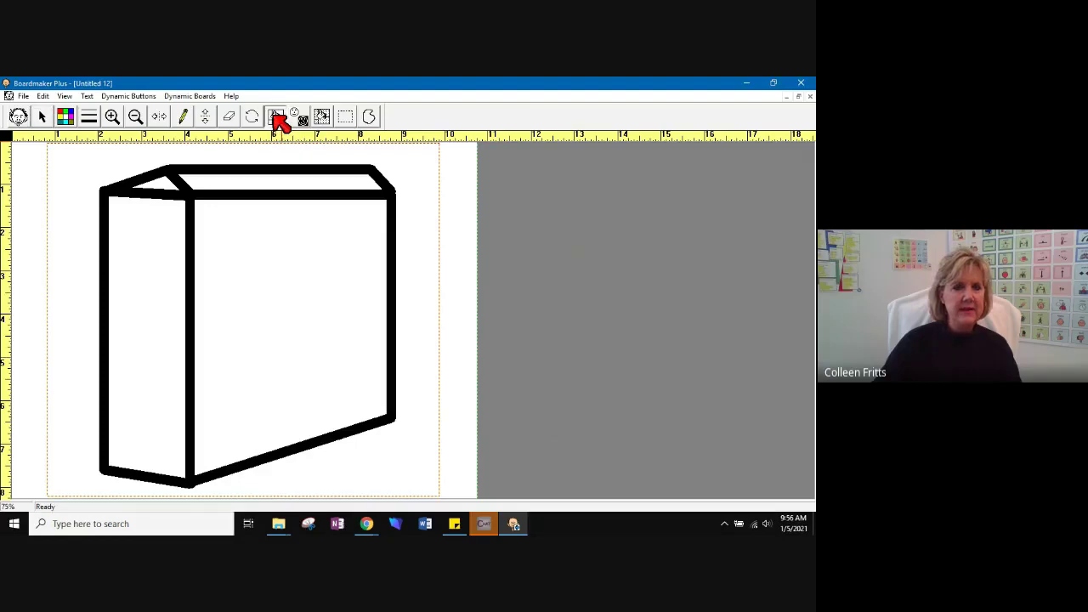
pyautogui.click(68, 119)
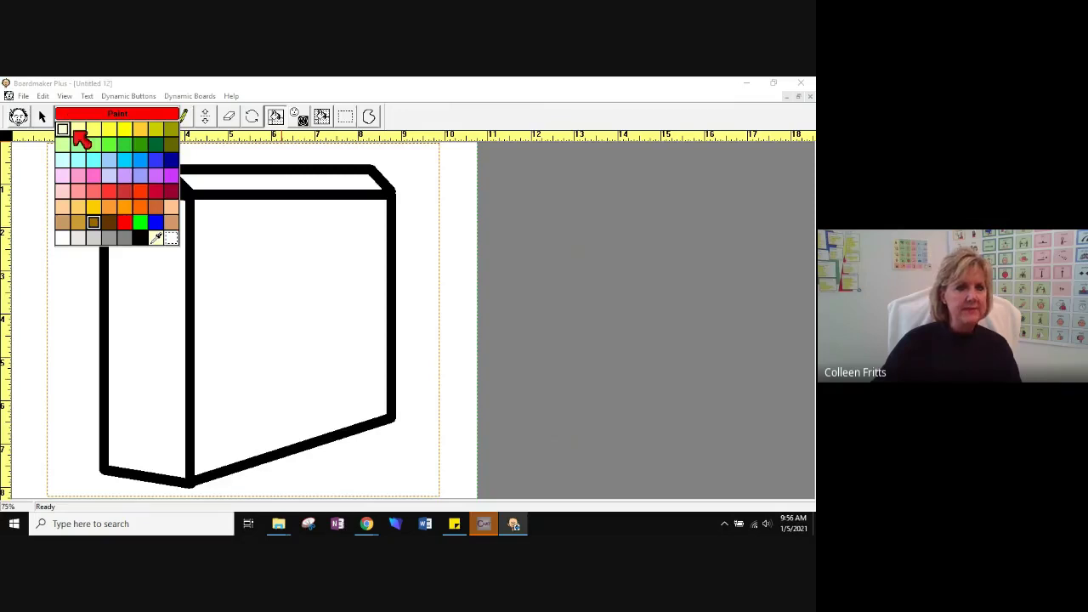
pyautogui.click(78, 207)
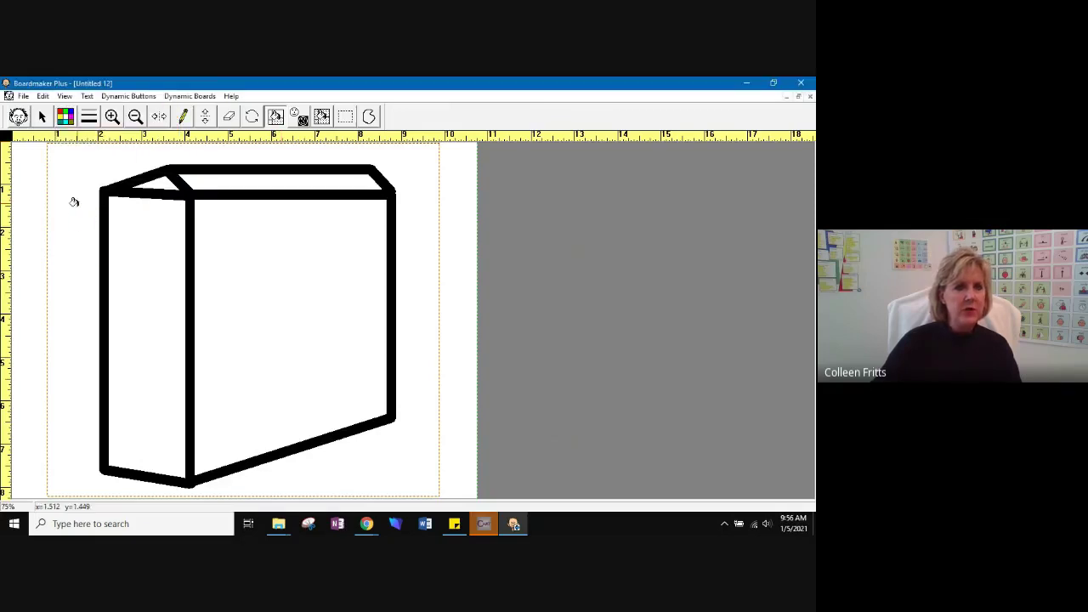
pyautogui.click(259, 258)
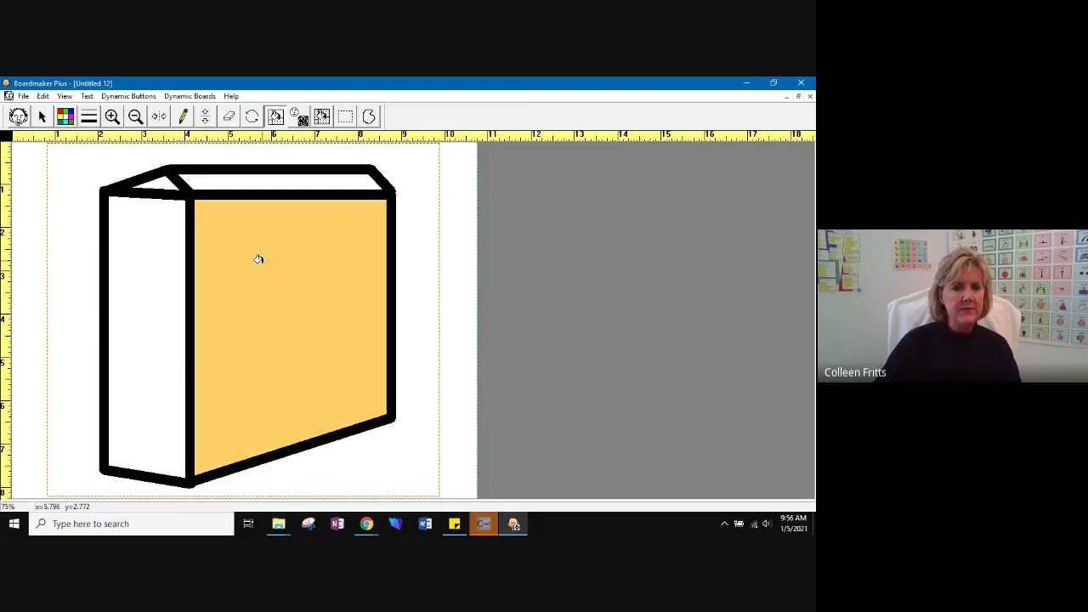
pyautogui.click(231, 175)
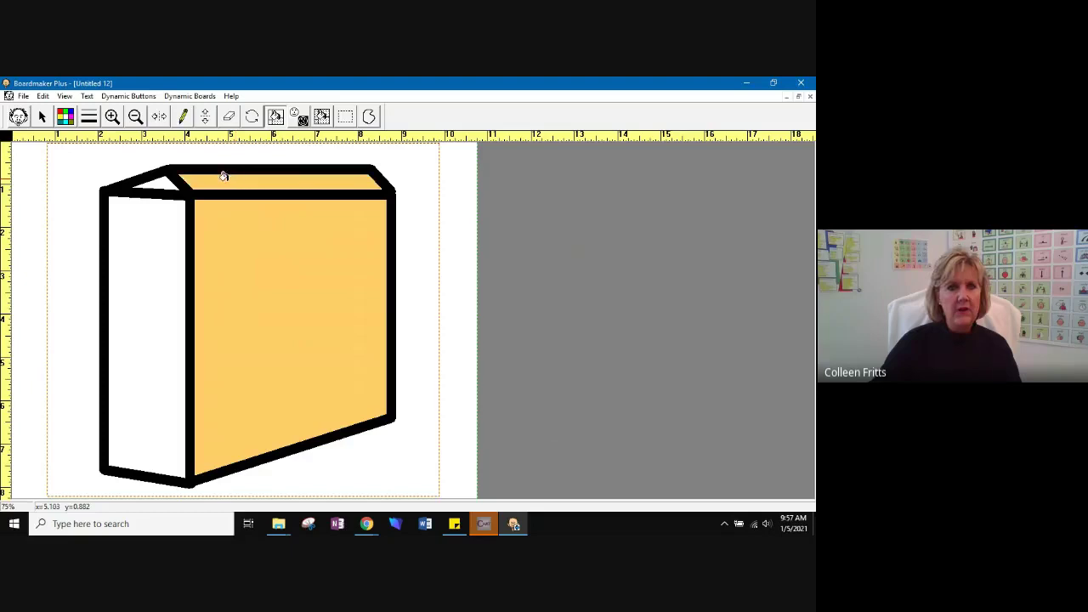
pyautogui.click(156, 179)
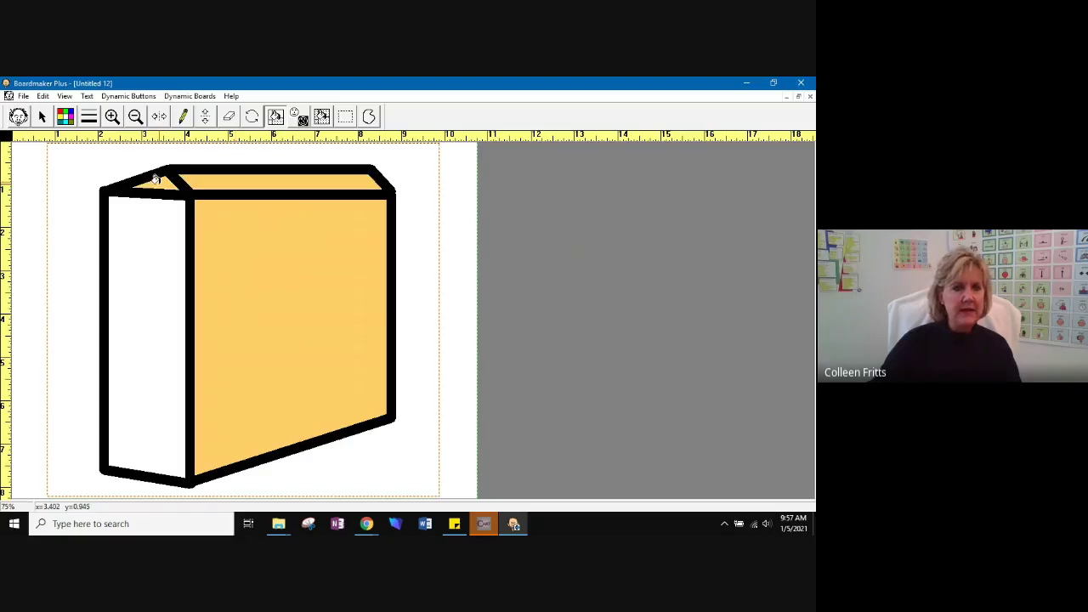
pyautogui.click(144, 276)
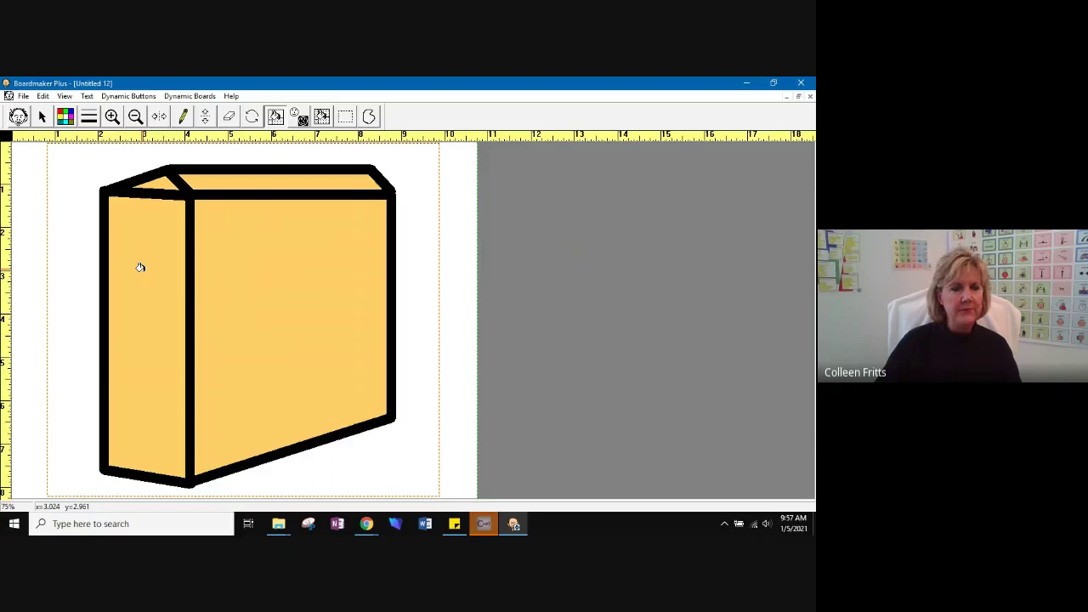
pyautogui.click(66, 116)
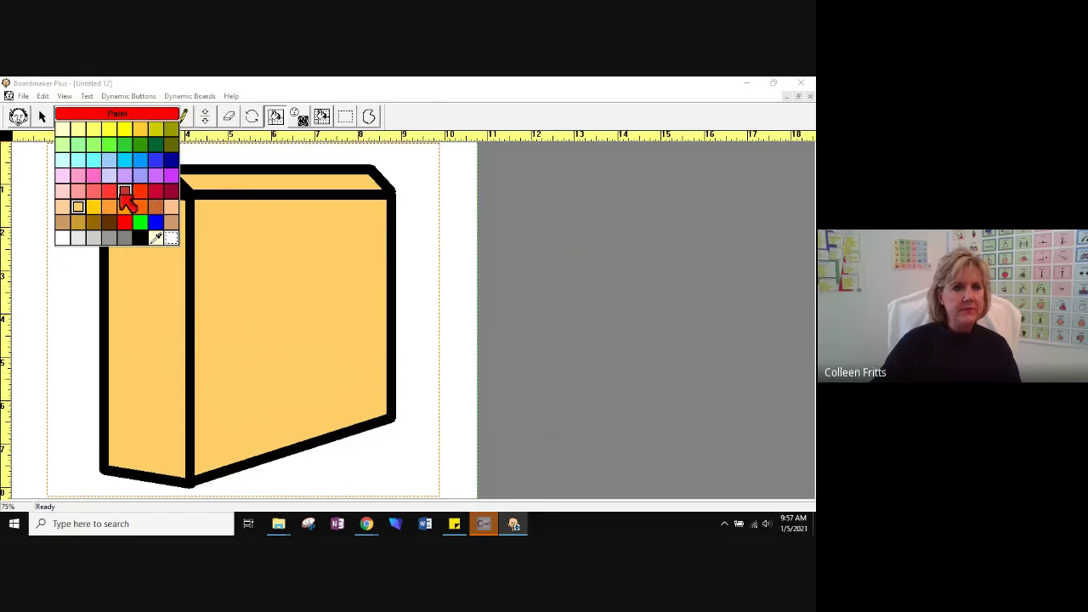
# Paint the box's left, front and top faces and top-left triangle blue
pyautogui.click(157, 160)
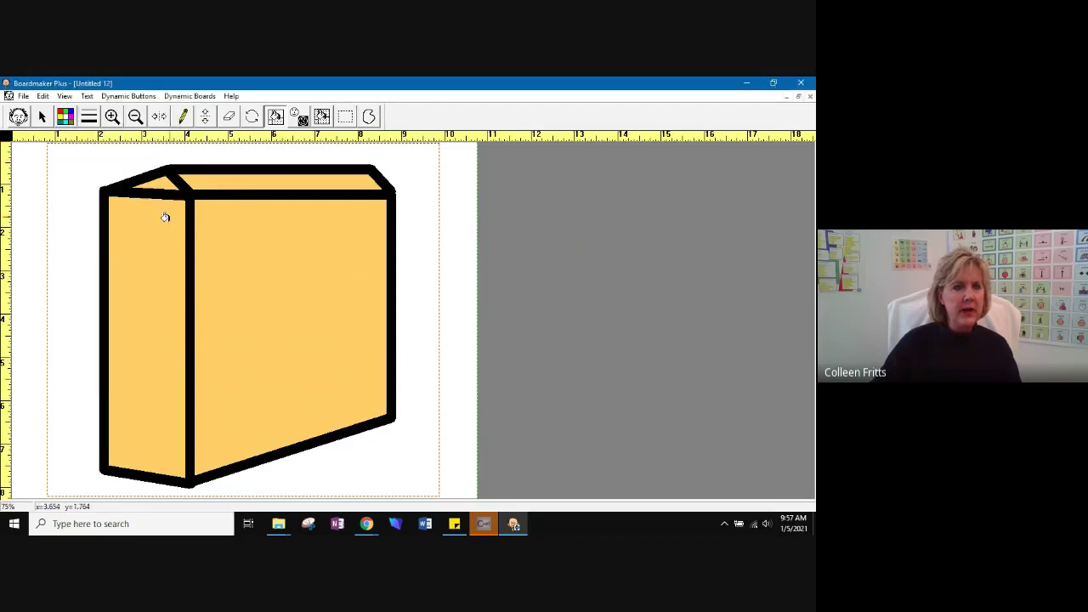
pyautogui.click(166, 255)
pyautogui.click(201, 253)
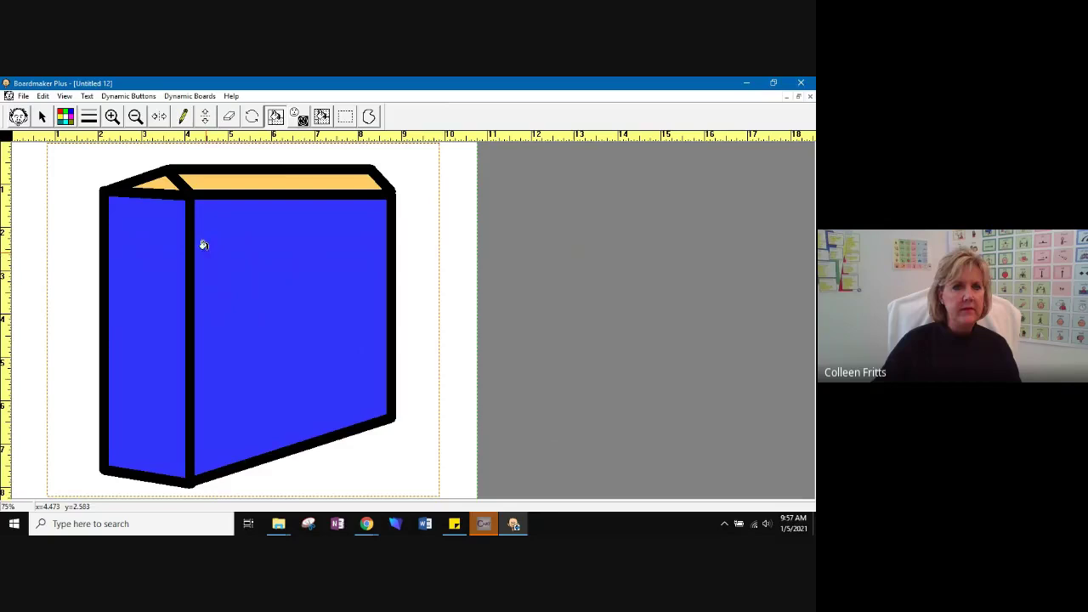
pyautogui.click(205, 176)
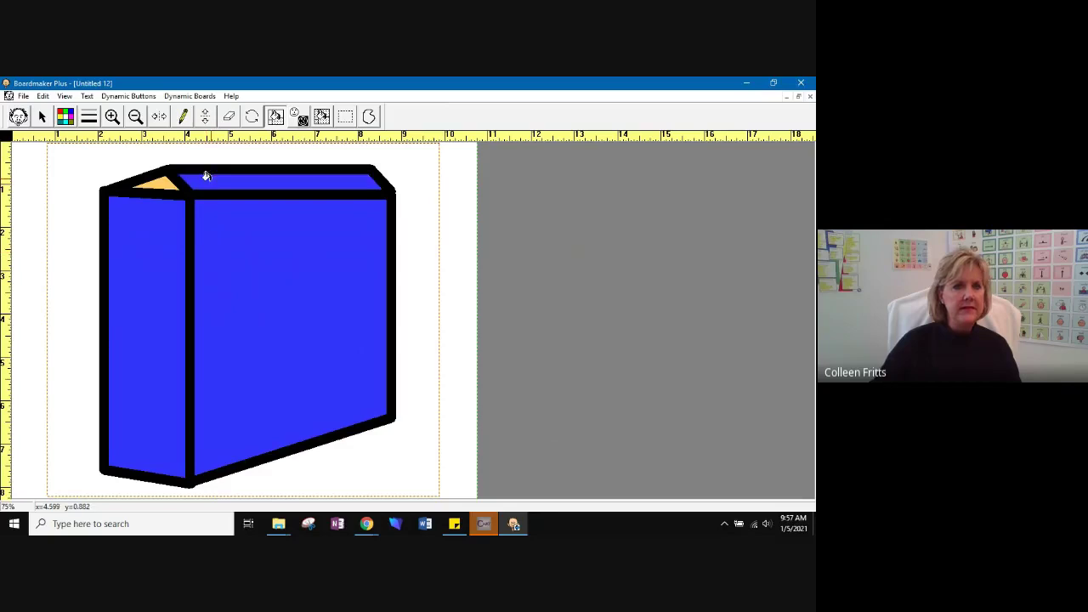
pyautogui.click(154, 180)
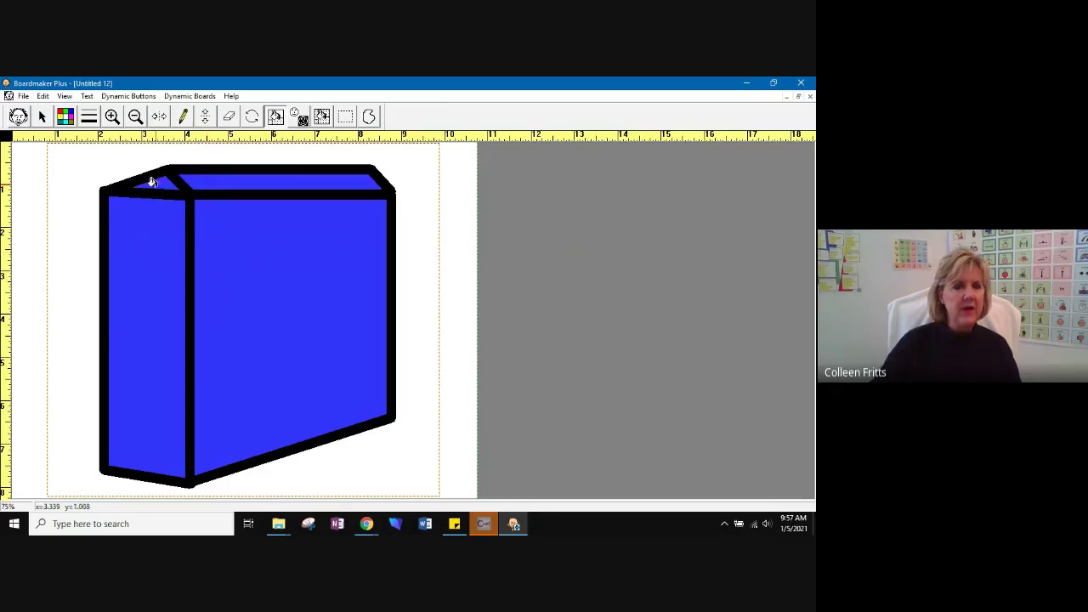
# Use Fill All with orange to turn every blue face of the box orange
pyautogui.click(325, 117)
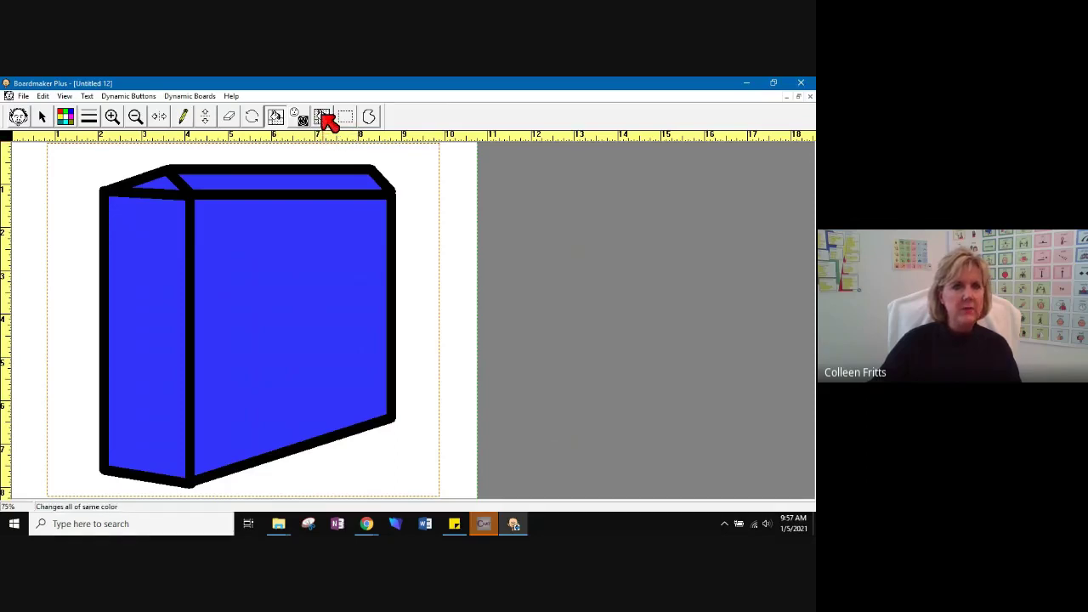
pyautogui.click(325, 117)
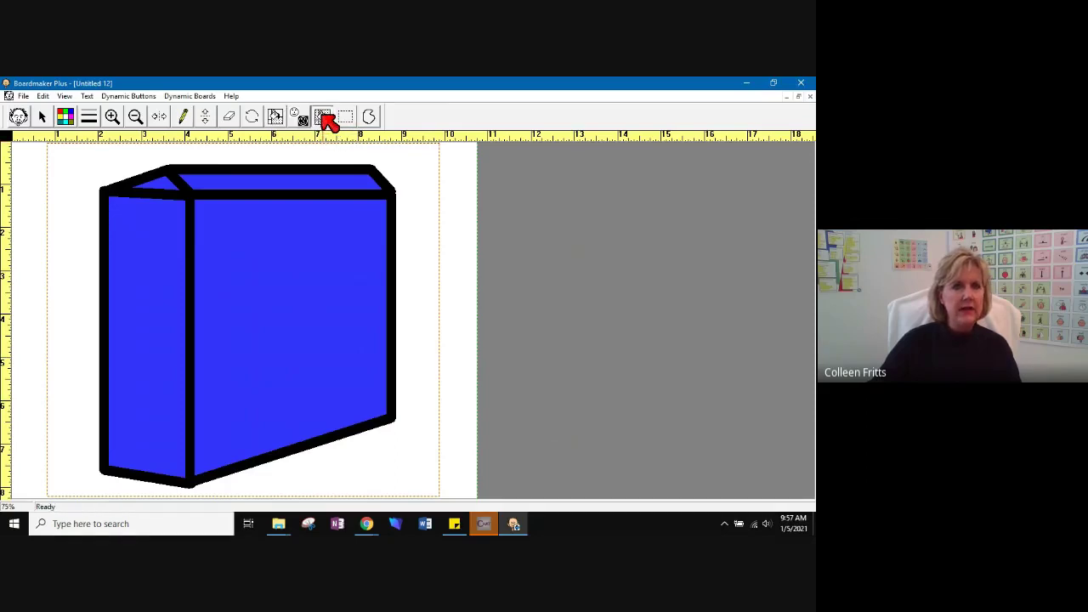
pyautogui.click(66, 117)
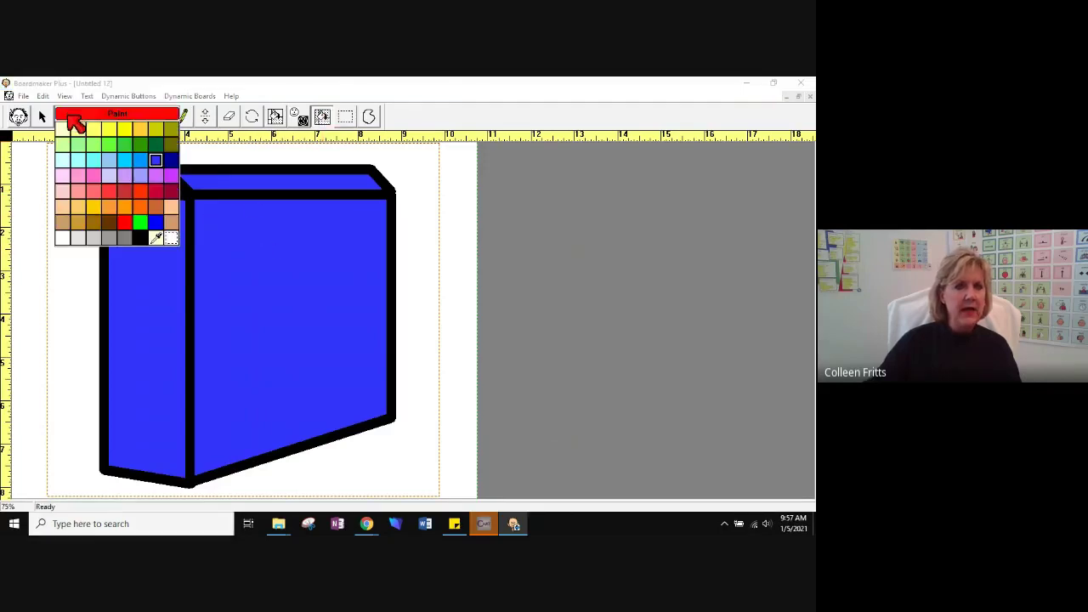
pyautogui.click(110, 208)
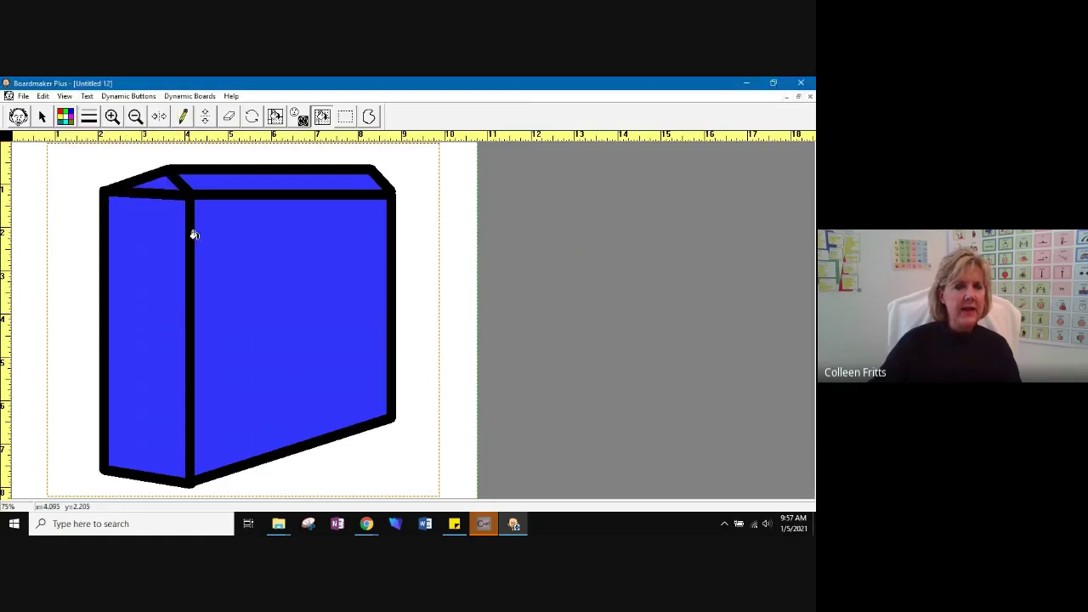
pyautogui.click(241, 251)
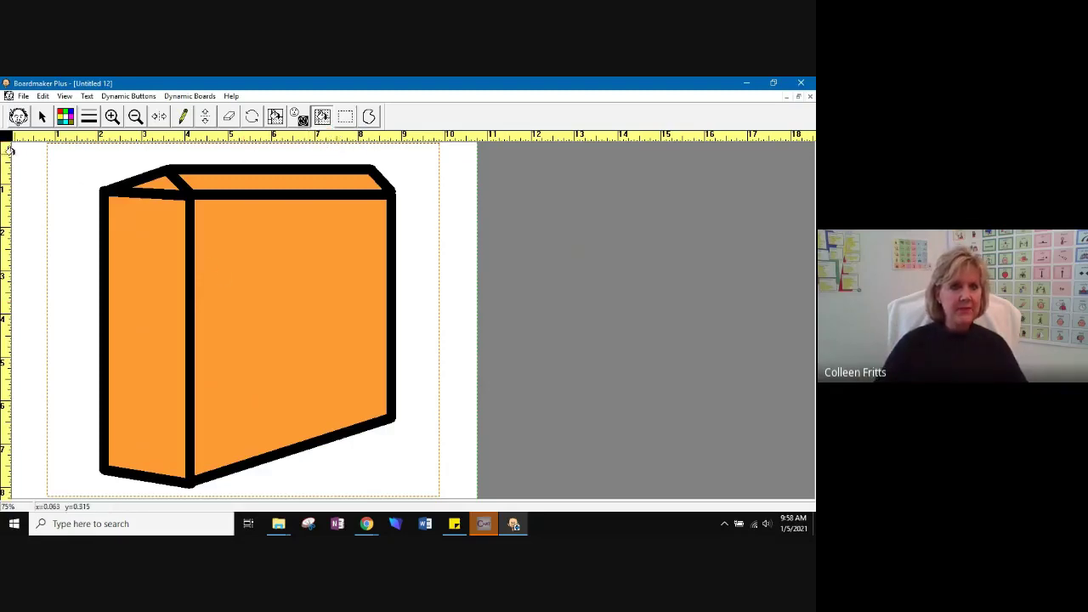
# Search 'cereal', pick the cereal bowl symbol, and place it on the box's front face
pyautogui.click(20, 116)
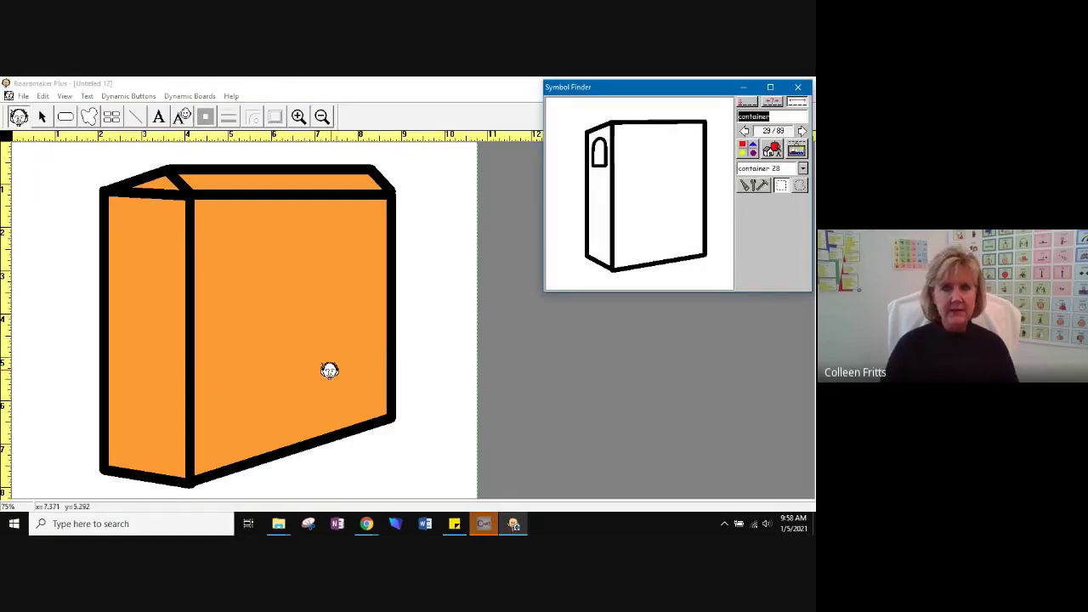
pyautogui.write('cerea')
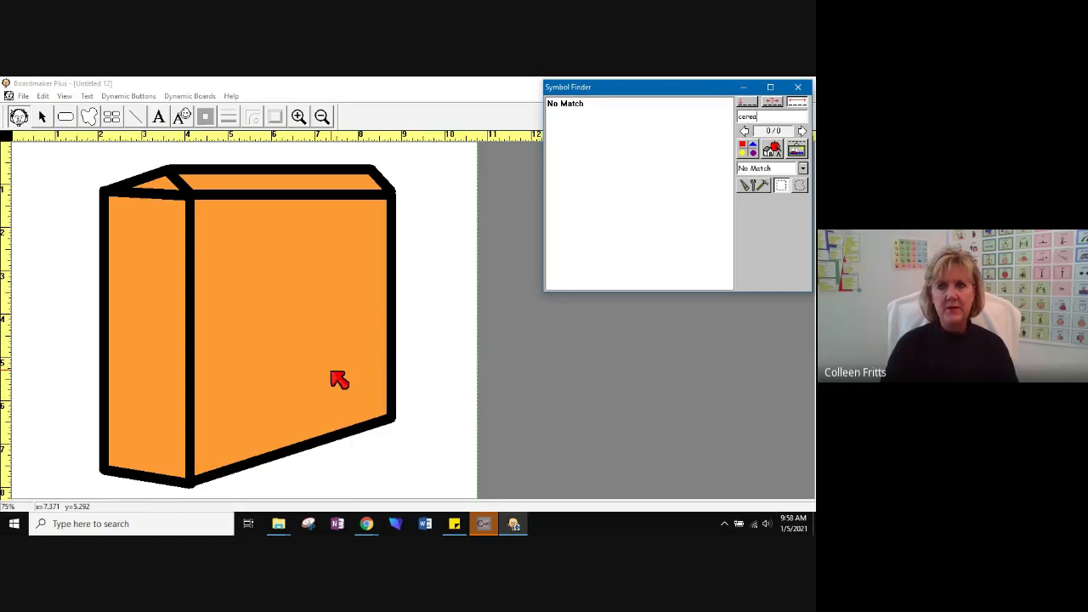
pyautogui.write('l')
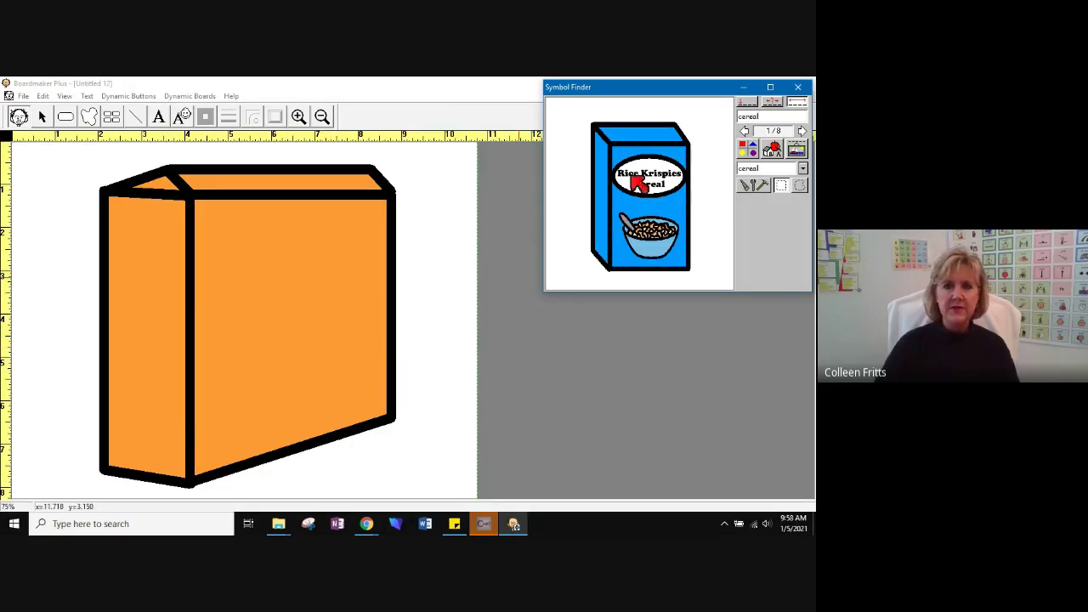
pyautogui.click(748, 150)
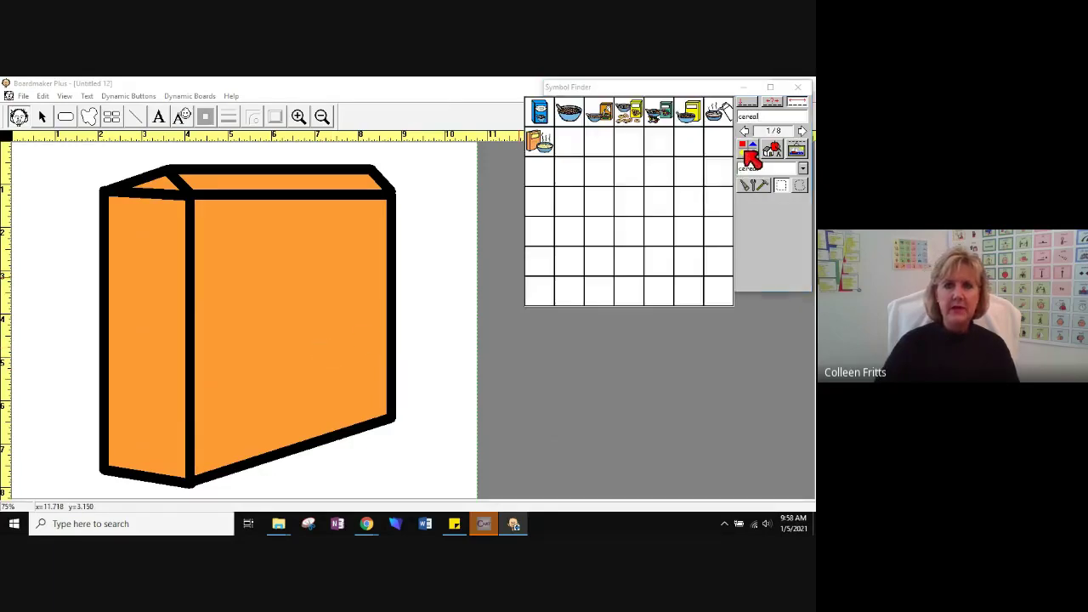
pyautogui.click(571, 119)
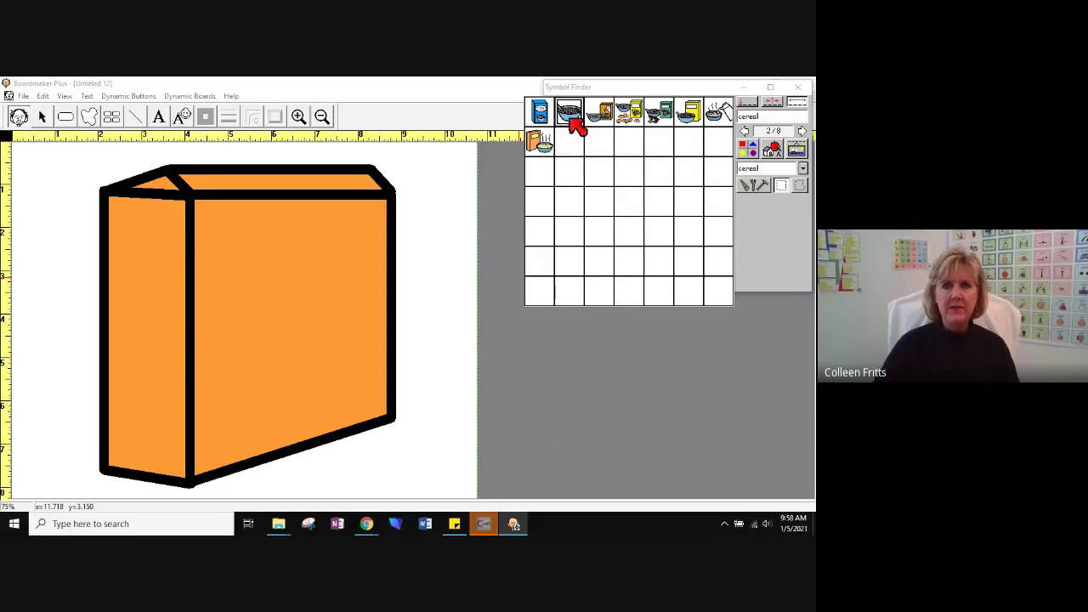
pyautogui.click(543, 143)
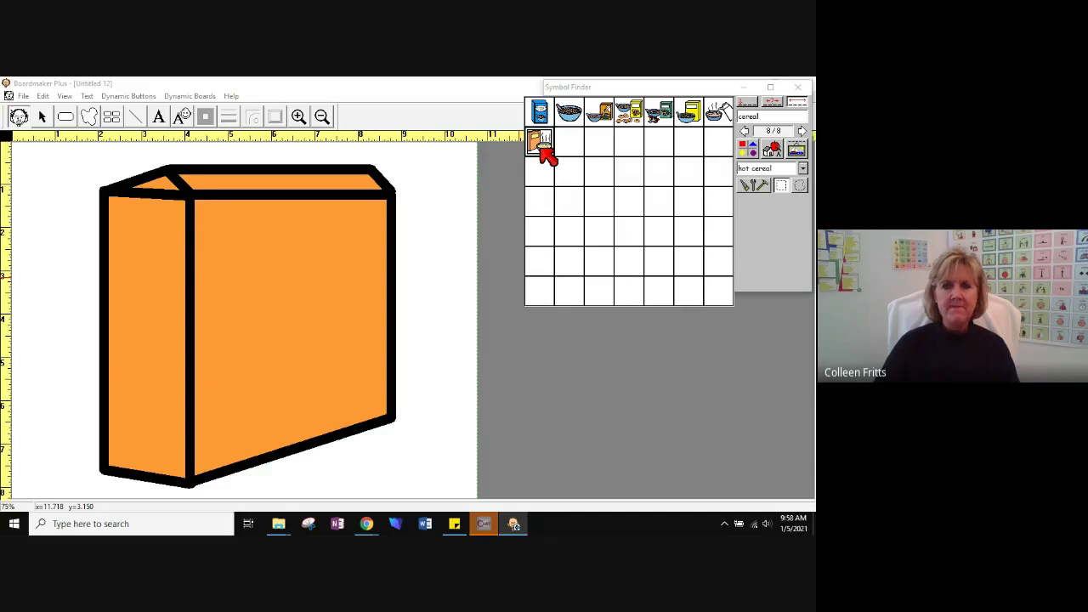
pyautogui.click(582, 123)
pyautogui.click(581, 123)
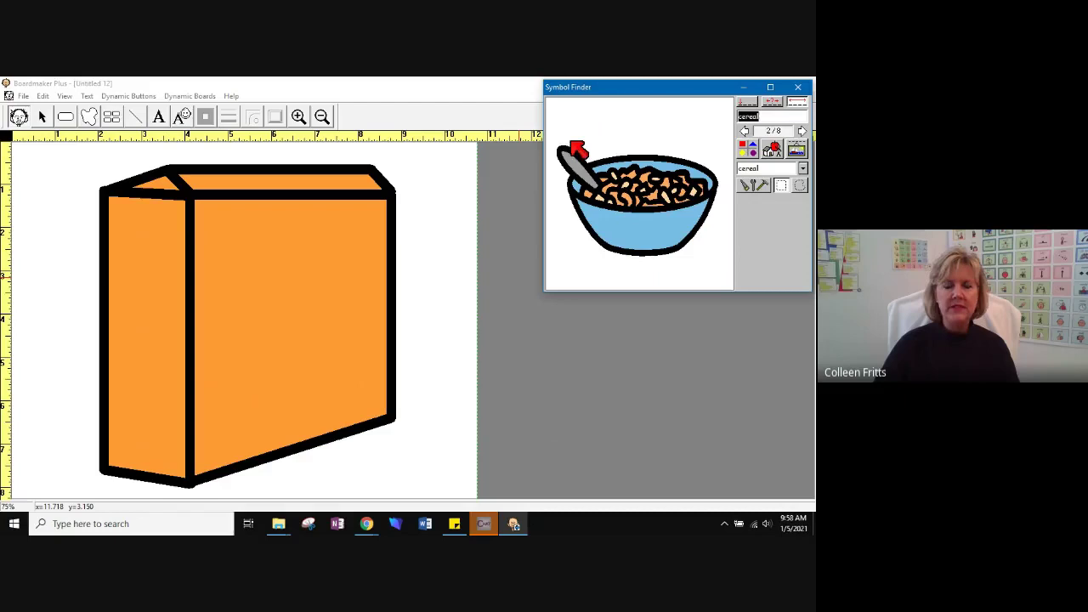
pyautogui.click(282, 305)
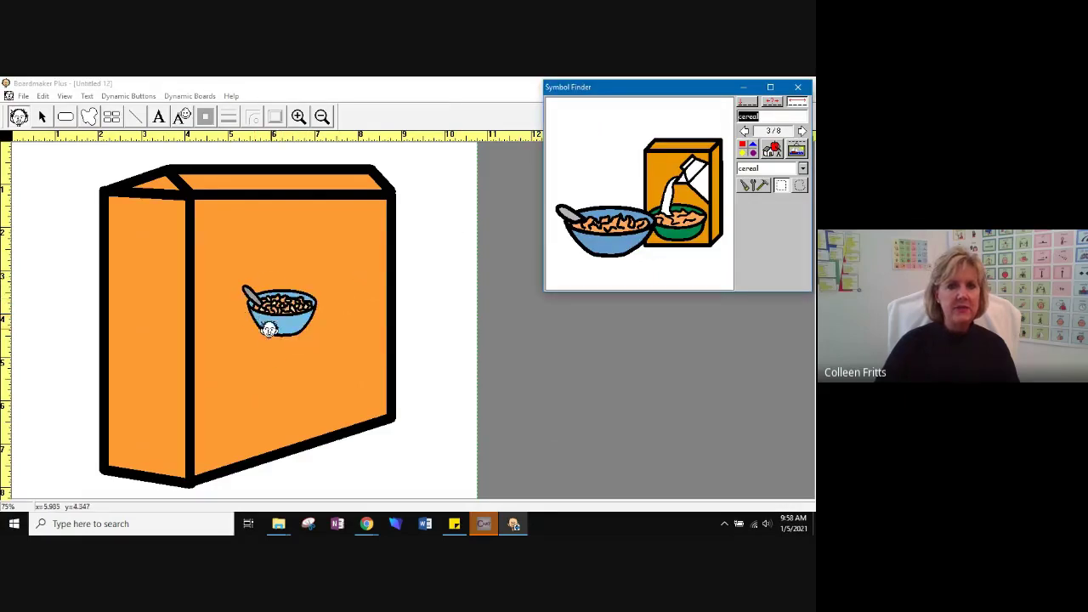
pyautogui.click(797, 87)
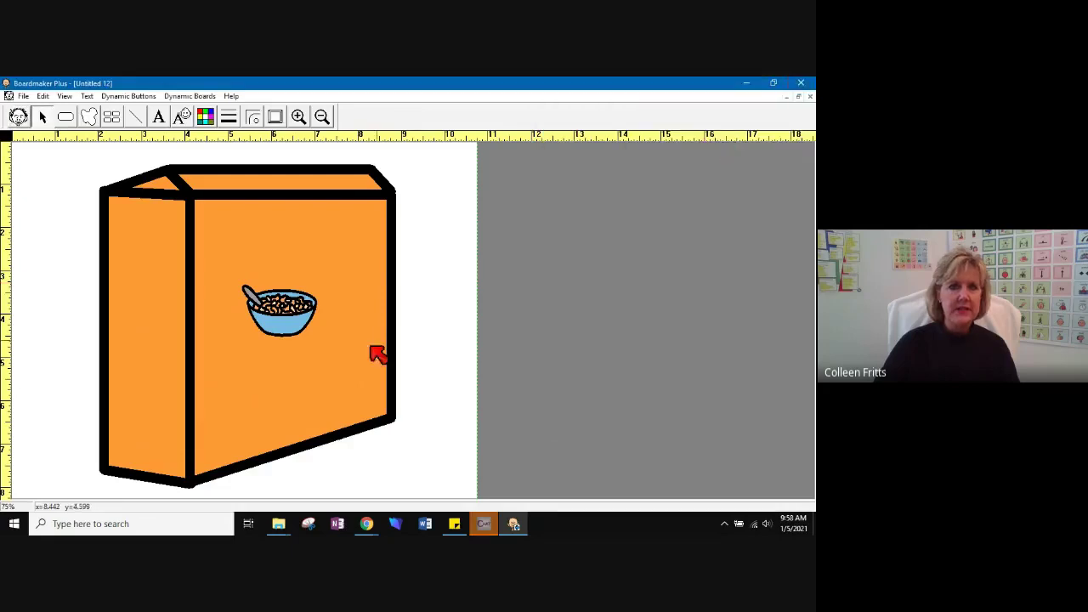
# Drag the cereal bowl's corner handle outward until it fills most of the box front
pyautogui.click(278, 333)
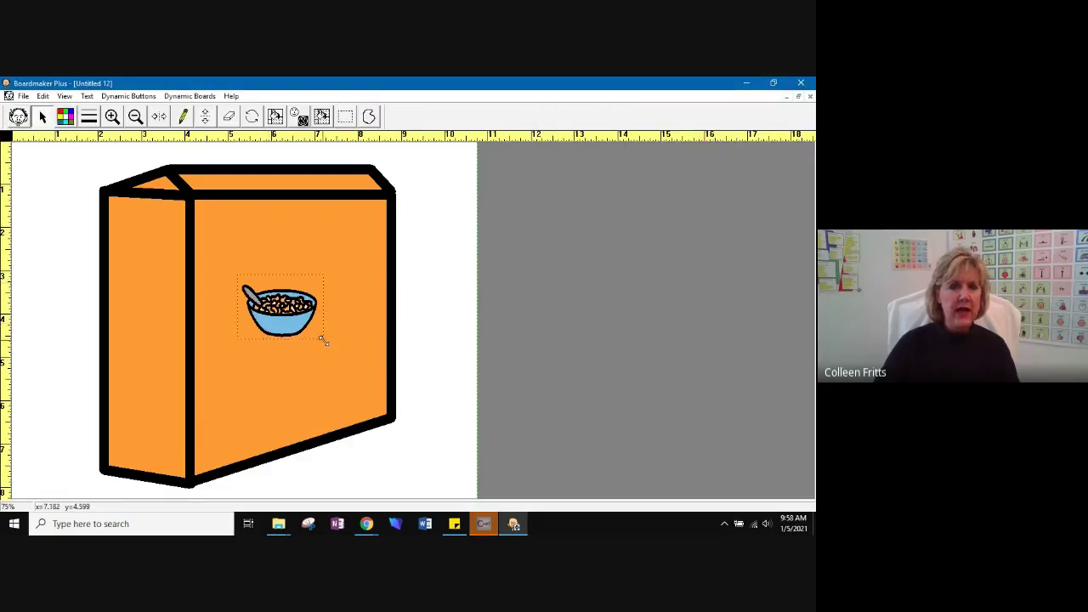
pyautogui.moveTo(323, 340); pyautogui.dragTo(302, 346)
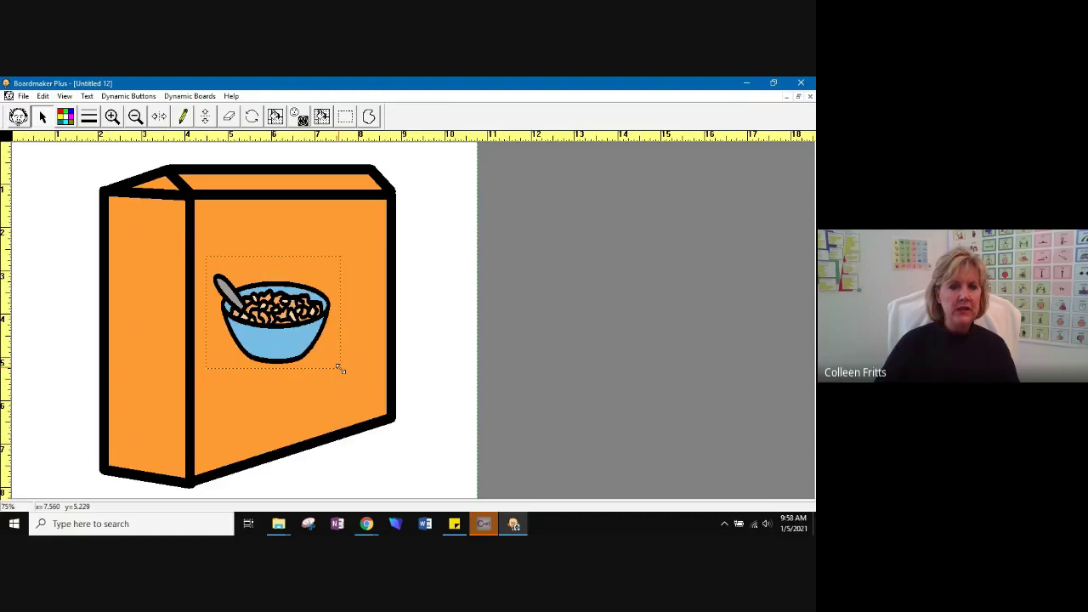
pyautogui.moveTo(340, 369); pyautogui.dragTo(371, 412)
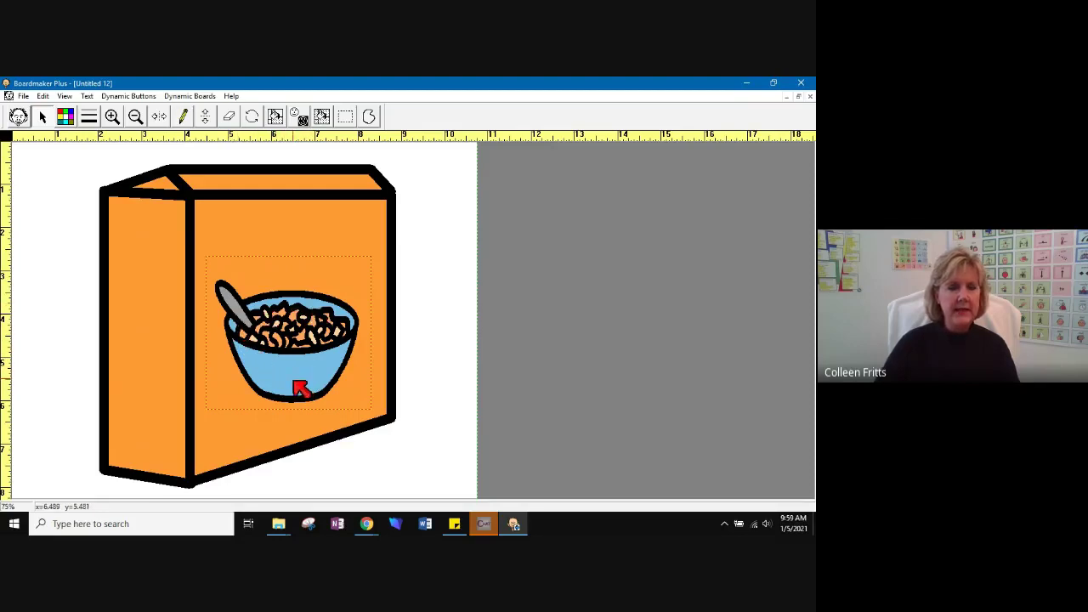
# Give the bowl symbol a white background and paint the cereal bowl red
pyautogui.click(322, 116)
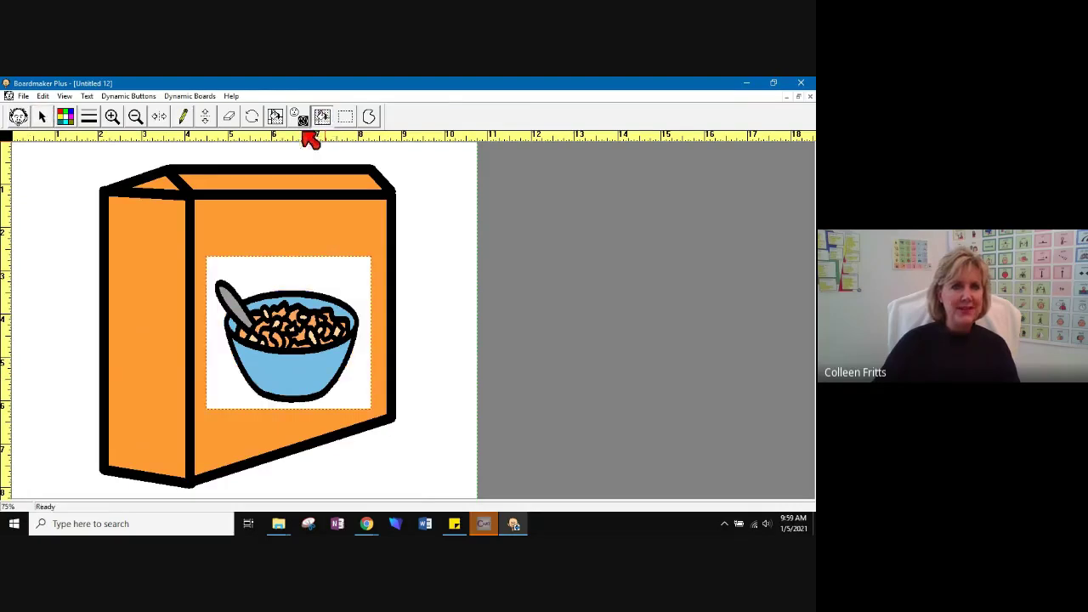
pyautogui.click(64, 115)
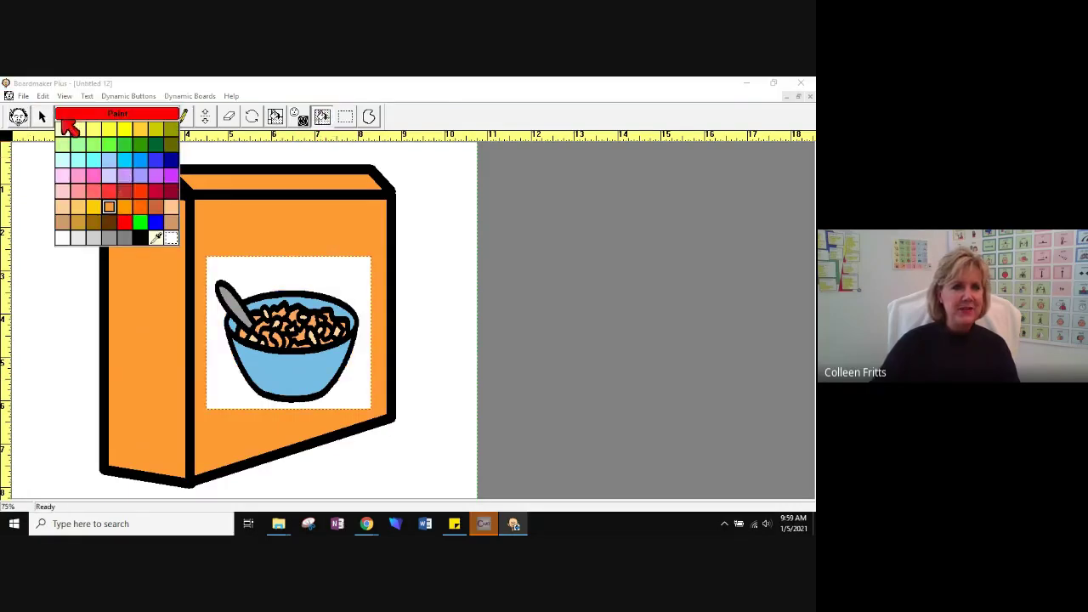
pyautogui.click(125, 221)
pyautogui.click(268, 361)
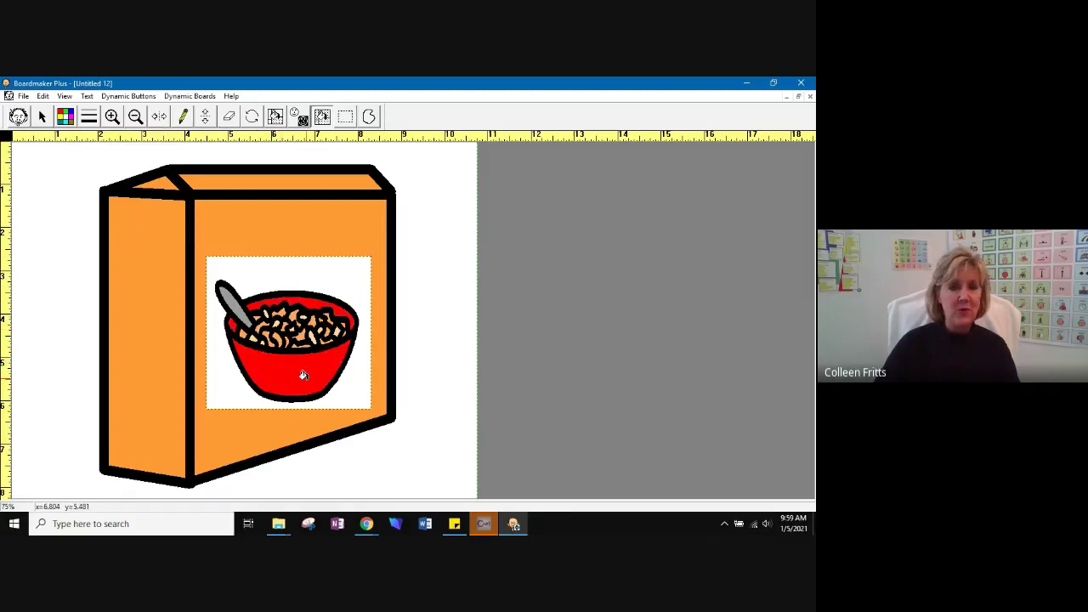
# Drag the bowl right and back so it sits centred on the box's front face
pyautogui.click(43, 115)
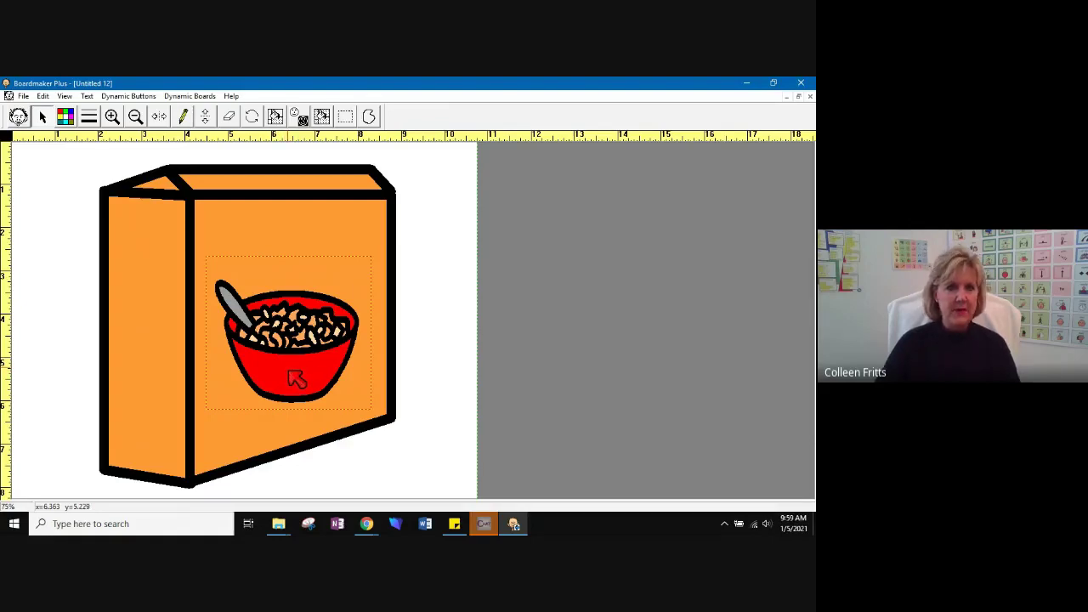
pyautogui.moveTo(290, 373); pyautogui.dragTo(371, 367)
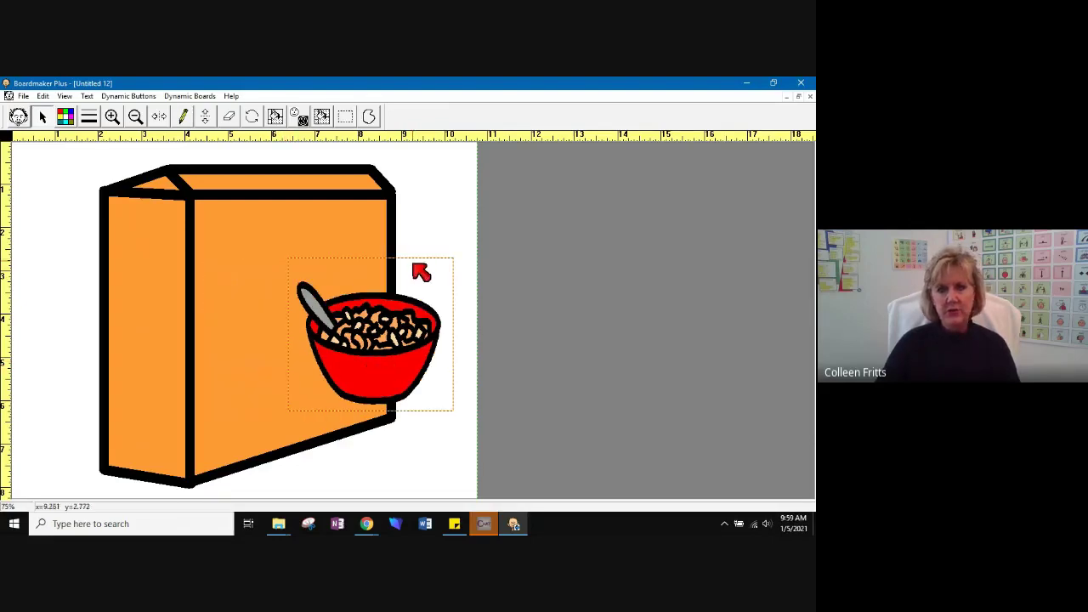
pyautogui.moveTo(377, 368); pyautogui.dragTo(306, 374)
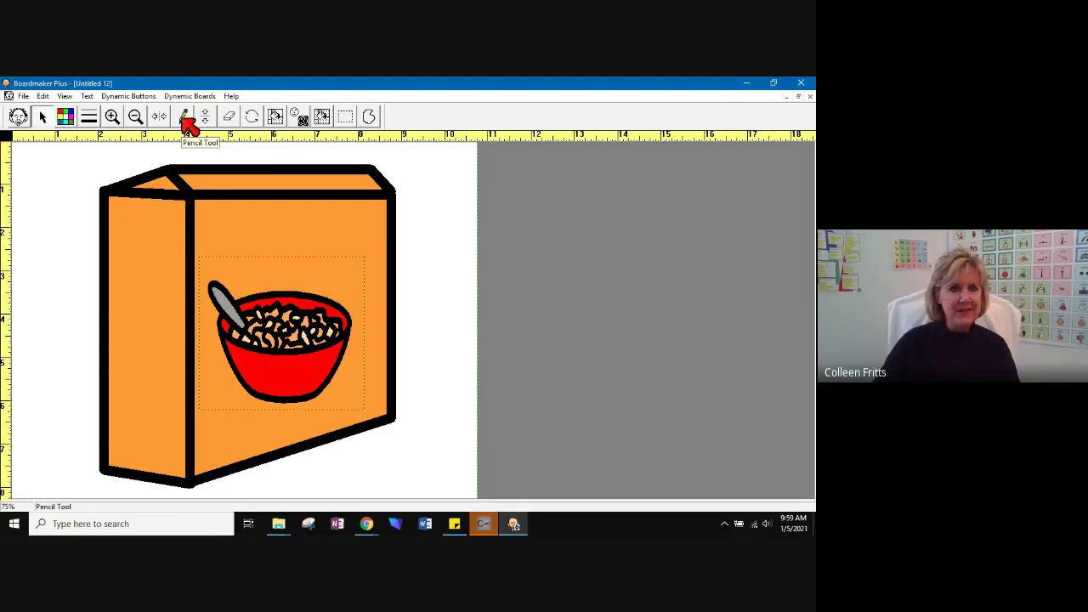
# Draw two short black pencil steam lines above the bowl
pyautogui.click(185, 117)
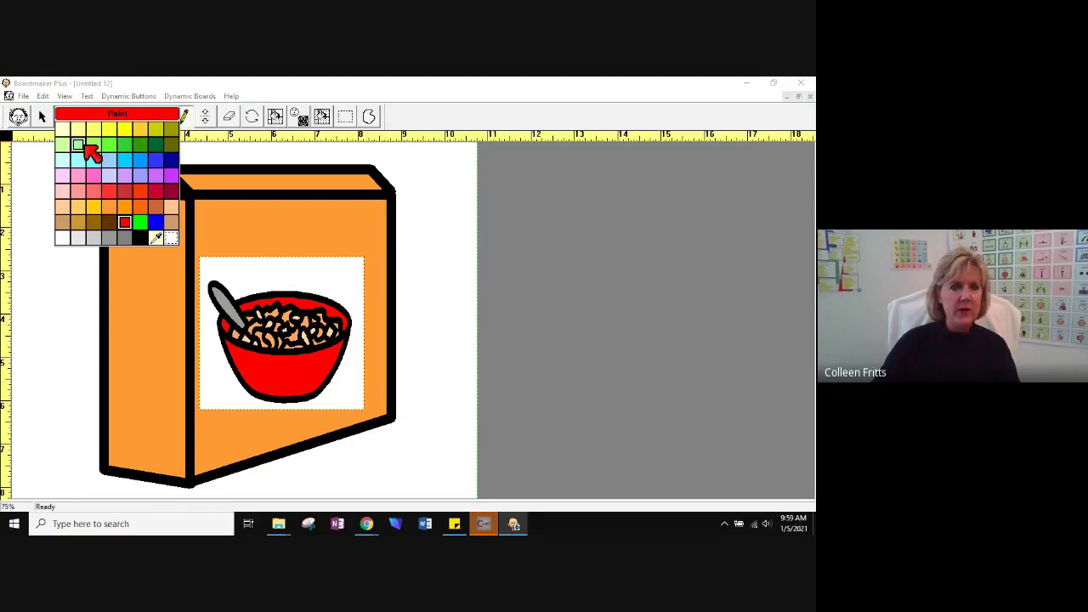
pyautogui.click(141, 238)
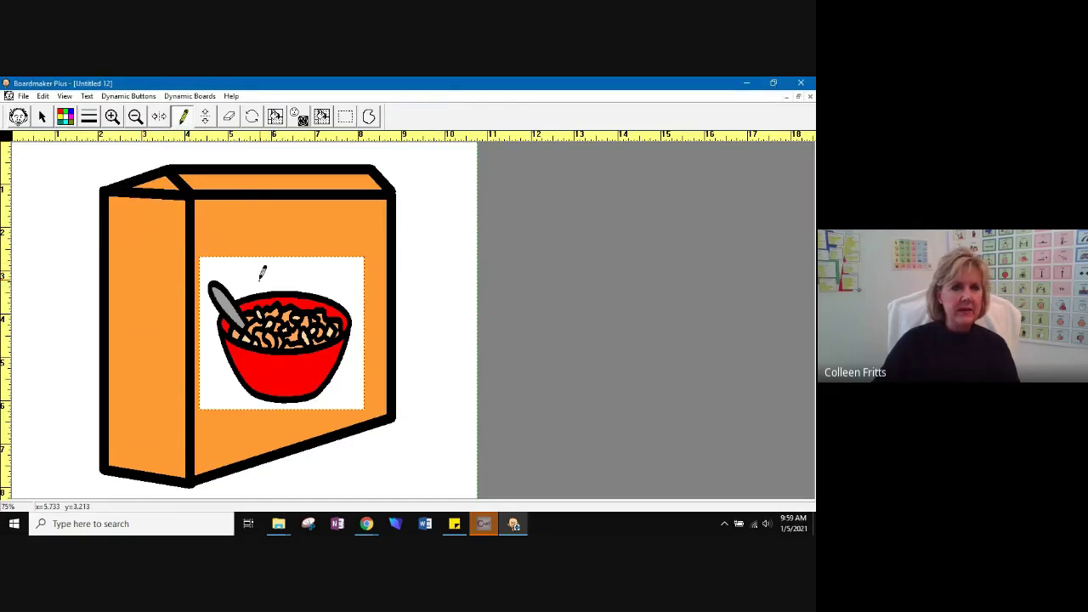
pyautogui.moveTo(261, 280); pyautogui.dragTo(261, 264)
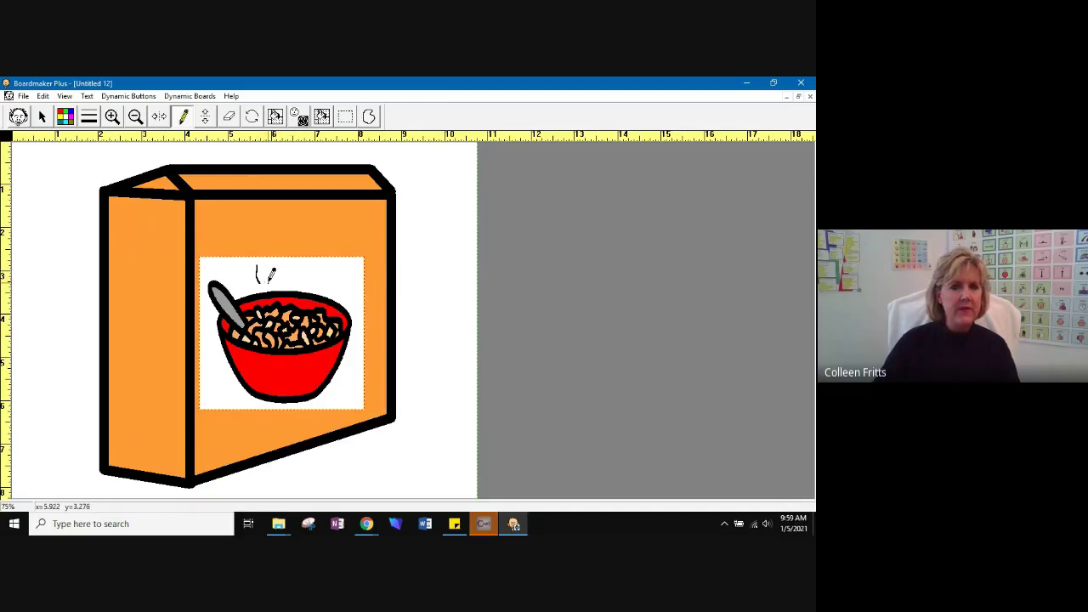
pyautogui.moveTo(268, 281); pyautogui.dragTo(269, 266)
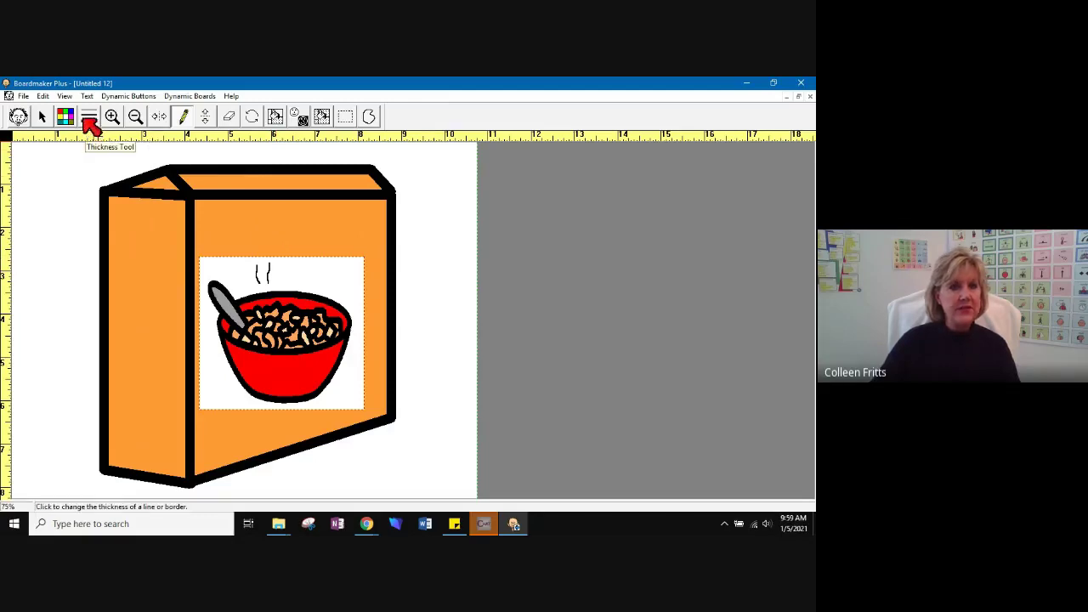
# Switch to a thicker line and draw two more thick steam lines above the bowl
pyautogui.click(89, 122)
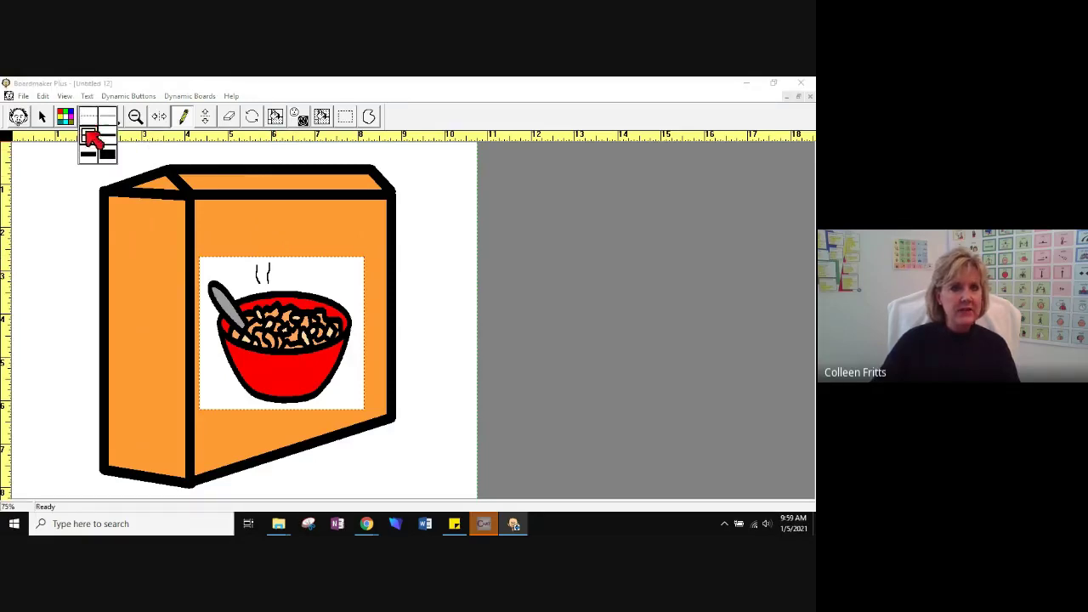
pyautogui.click(109, 139)
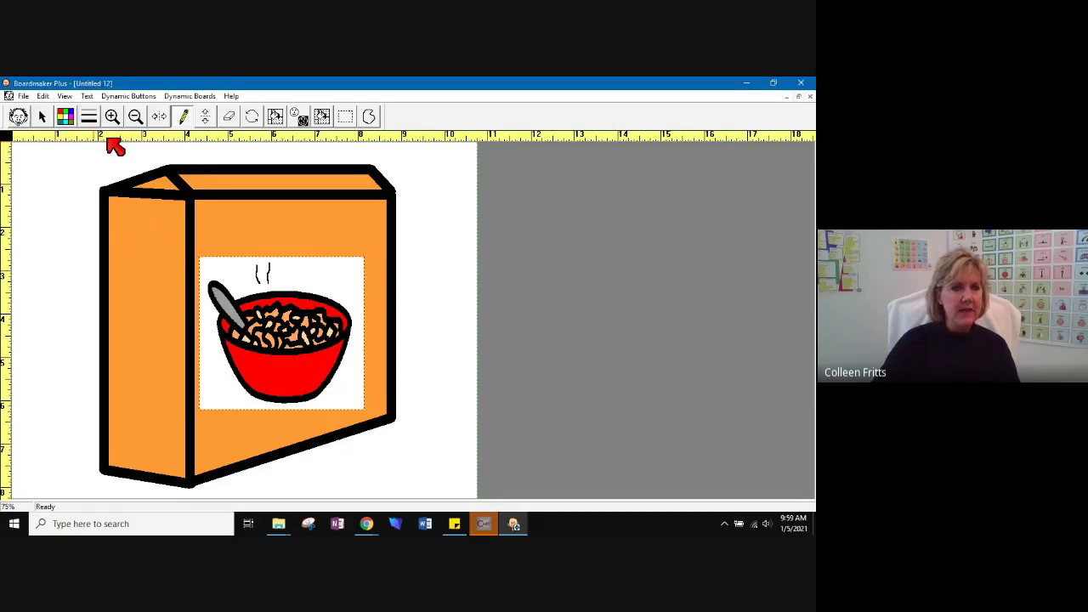
pyautogui.moveTo(269, 282)
pyautogui.mouseDown()
pyautogui.moveTo(273, 258)
pyautogui.moveTo(257, 262)
pyautogui.moveTo(265, 249)
pyautogui.moveTo(296, 259)
pyautogui.mouseUp()
pyautogui.click(297, 250)
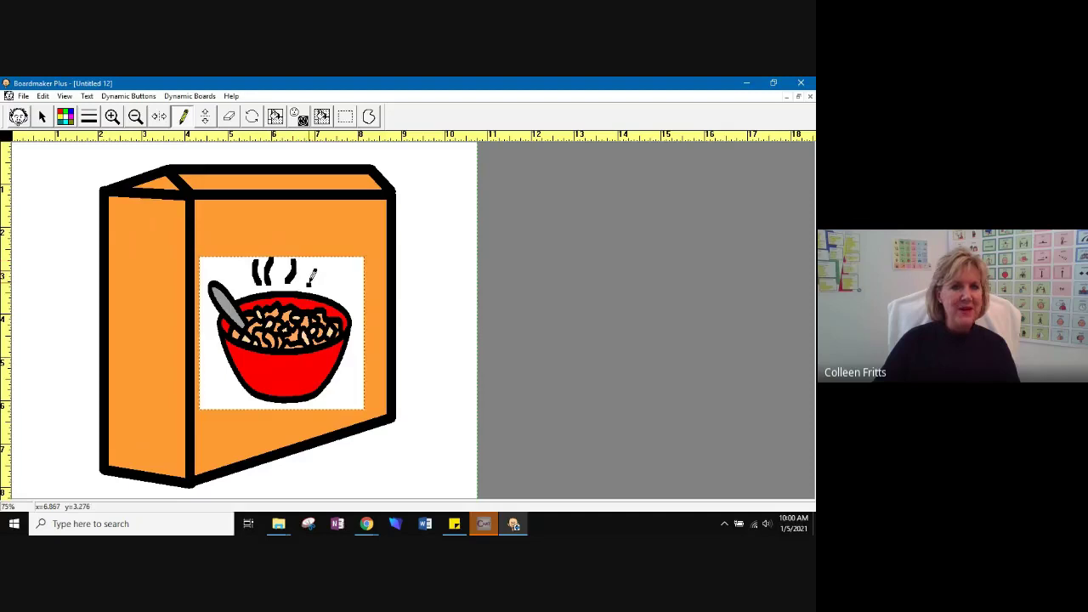
pyautogui.click(308, 284)
pyautogui.moveTo(315, 270); pyautogui.dragTo(316, 255)
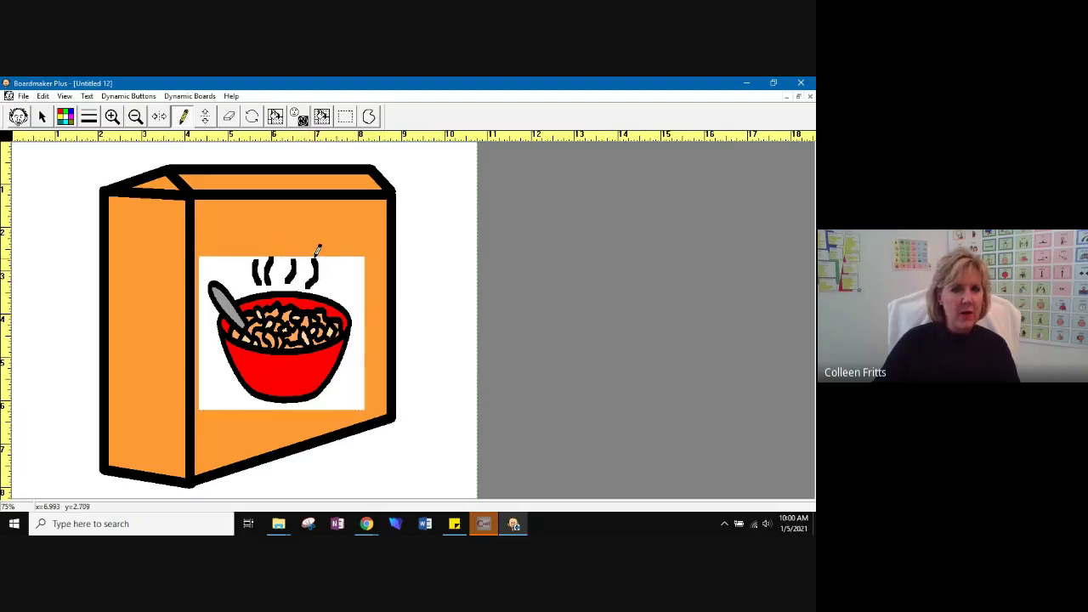
pyautogui.click(306, 224)
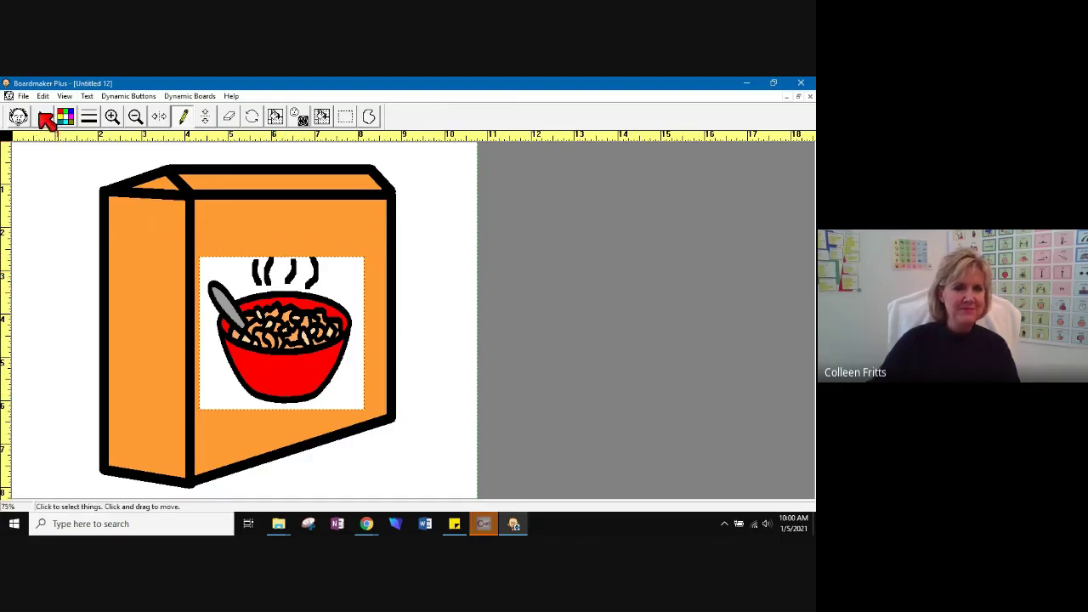
# Leave picture editing and type the label 'Oatmeal Cereal' on the box
pyautogui.click(44, 118)
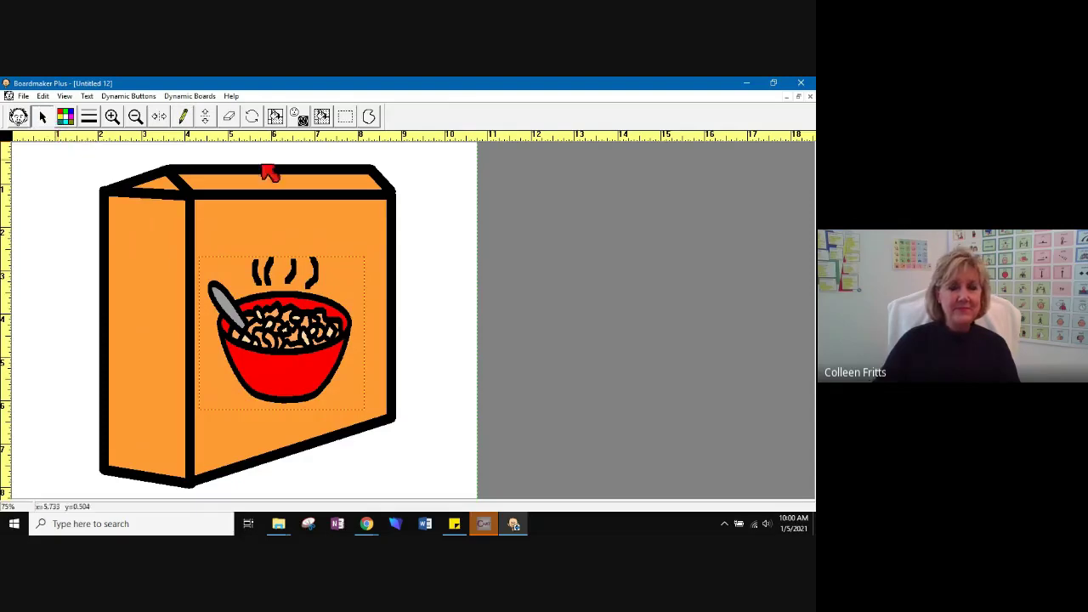
pyautogui.click(552, 219)
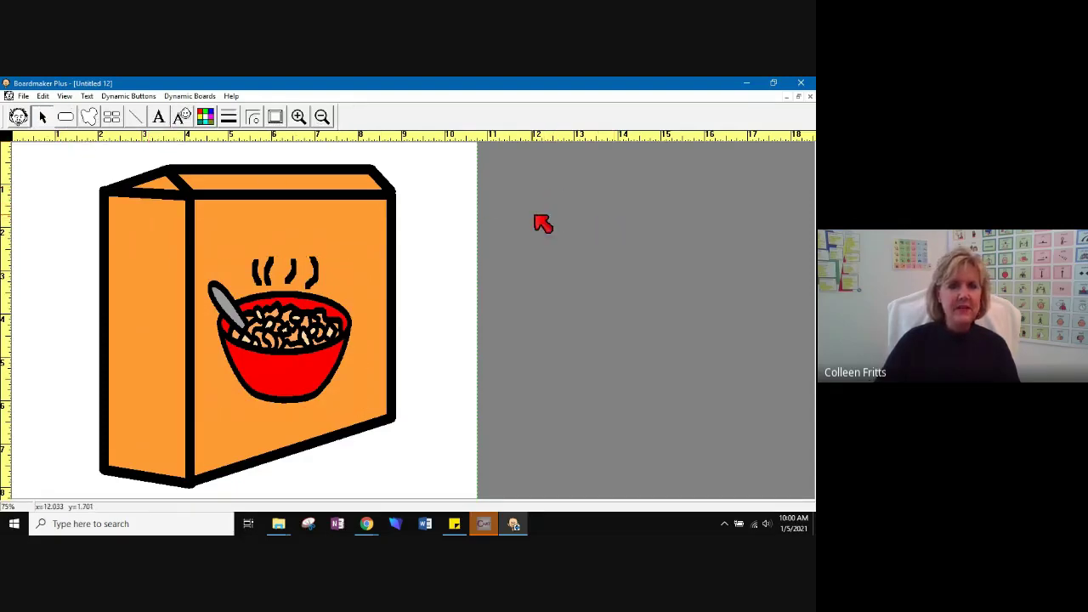
pyautogui.click(160, 118)
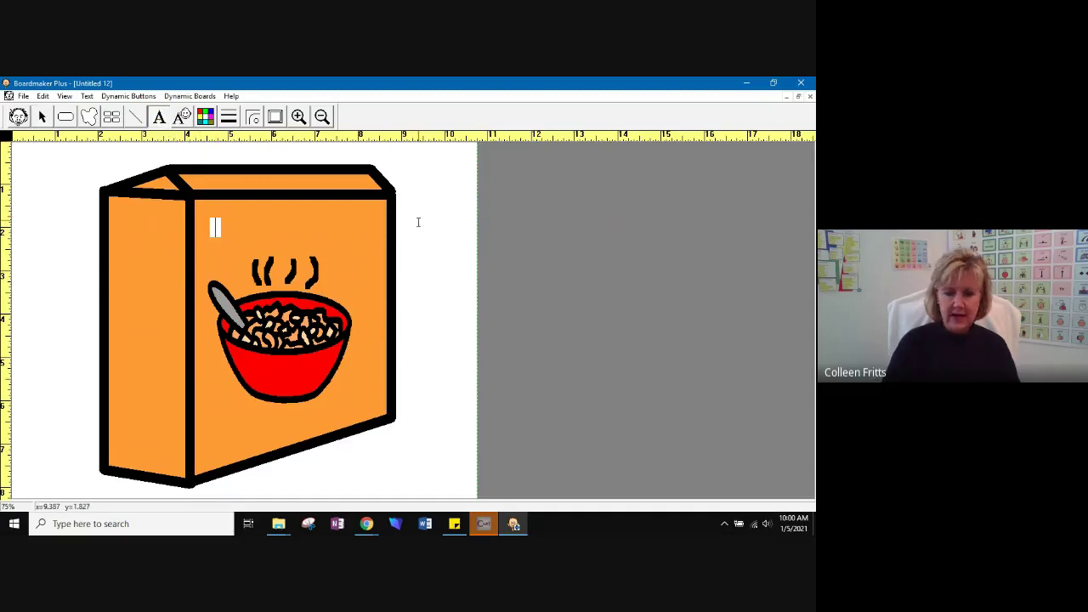
pyautogui.write('Oatmea')
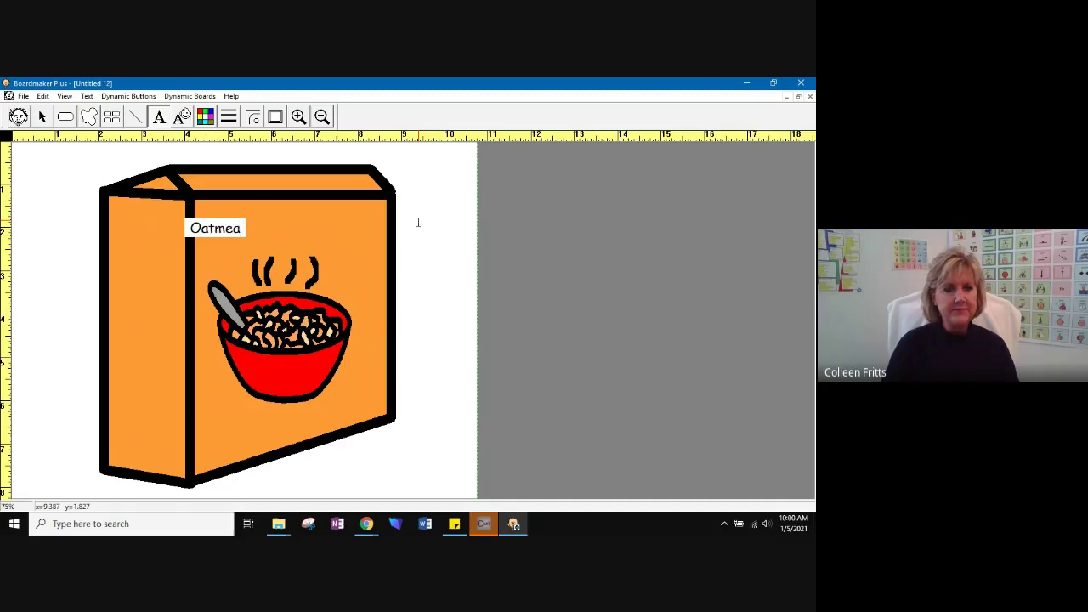
pyautogui.write('l Cera')
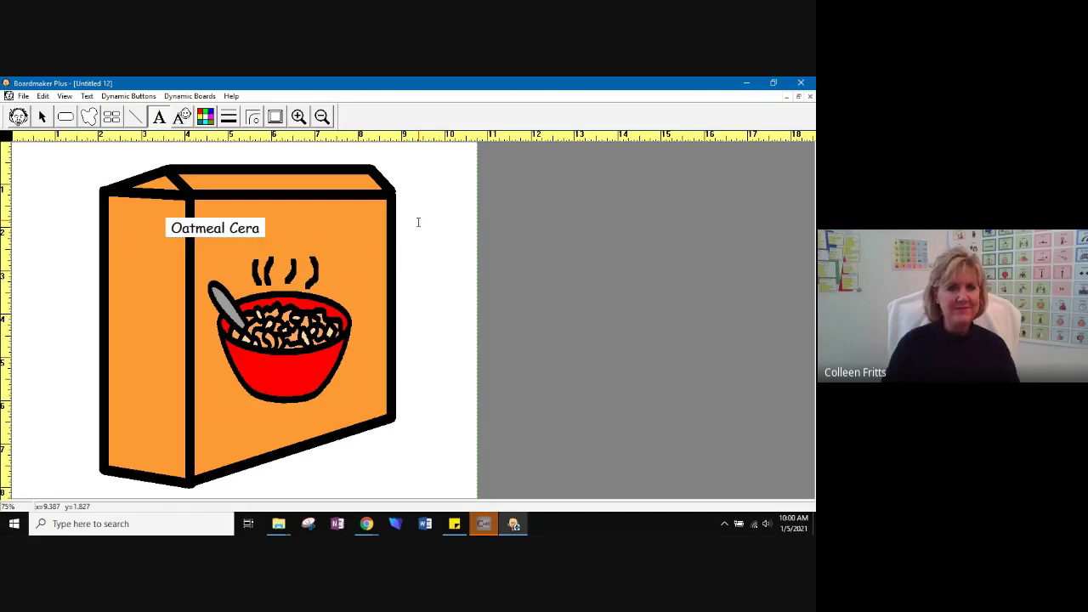
pyautogui.press('BackSpace')
pyautogui.write('eal')
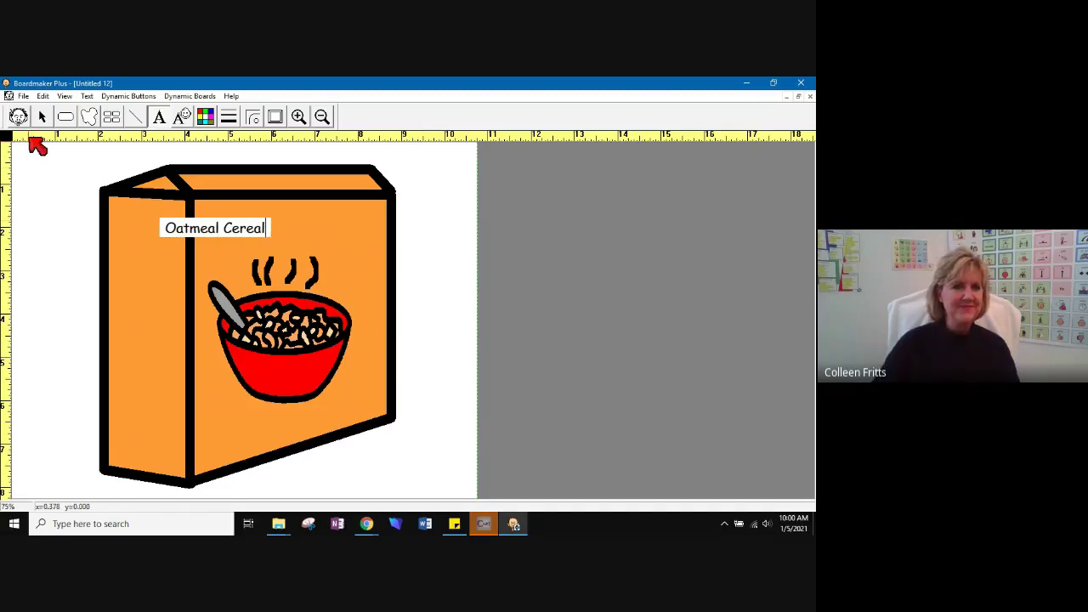
# Move the Oatmeal Cereal label onto the box front above the steam
pyautogui.click(42, 117)
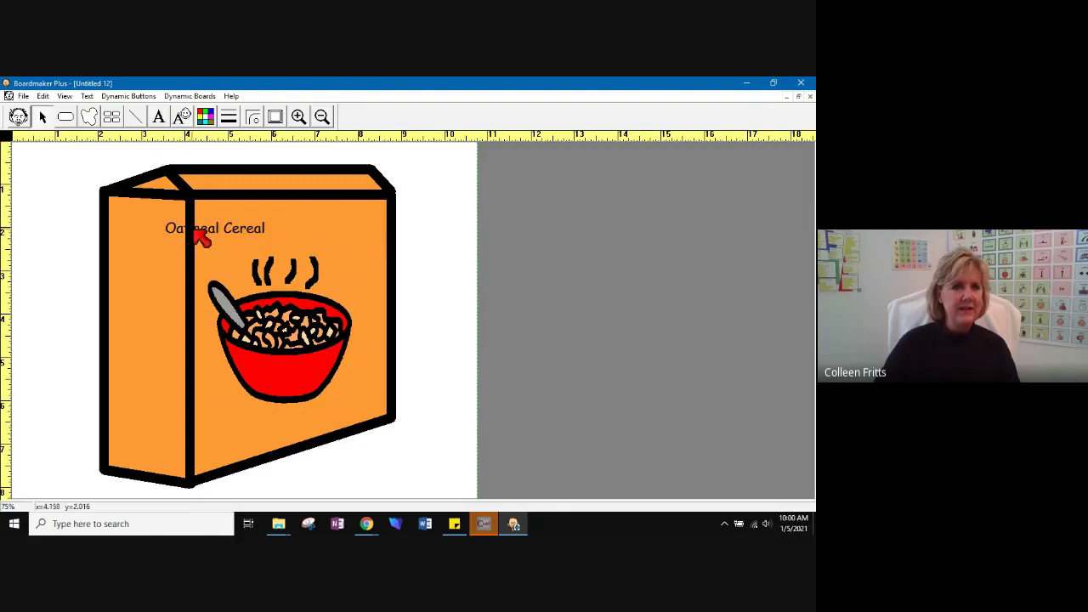
pyautogui.moveTo(204, 236); pyautogui.dragTo(265, 226)
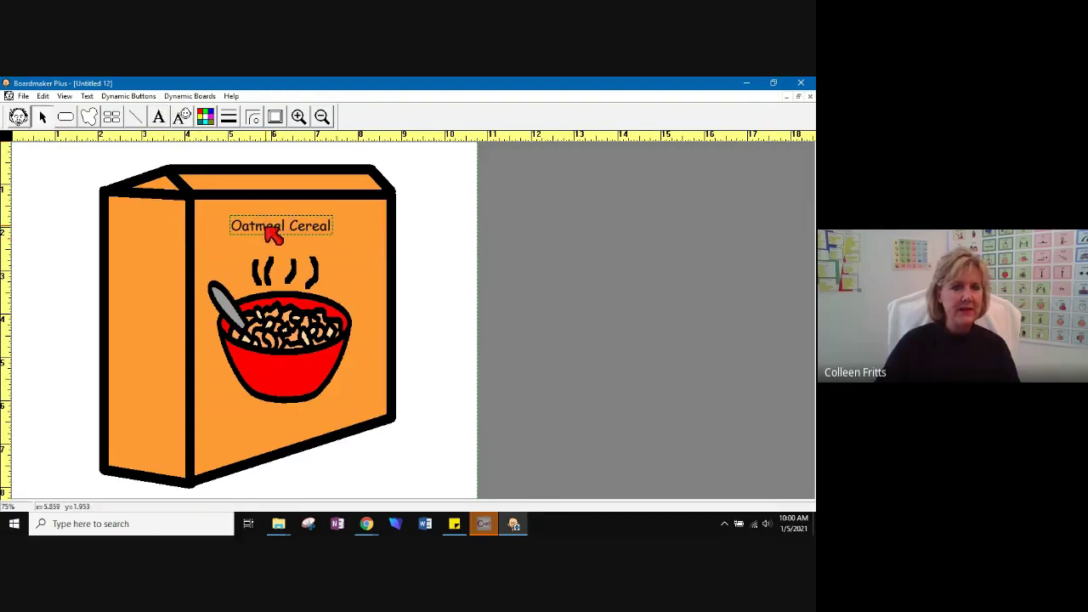
pyautogui.click(464, 418)
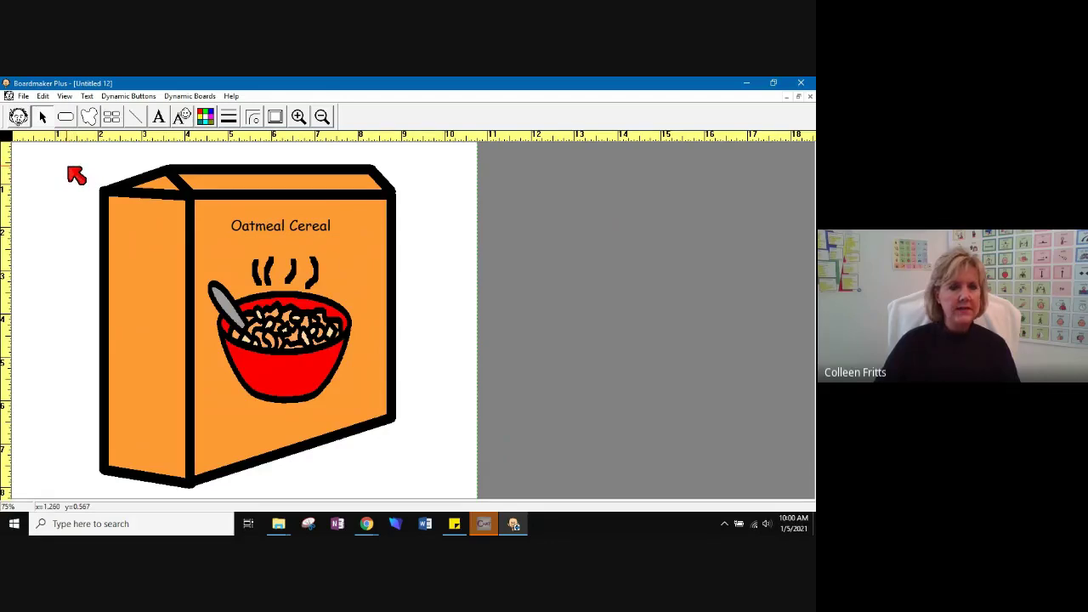
# Select the entire cereal box drawing and copy it with Edit > Copy
pyautogui.moveTo(69, 167); pyautogui.dragTo(444, 476)
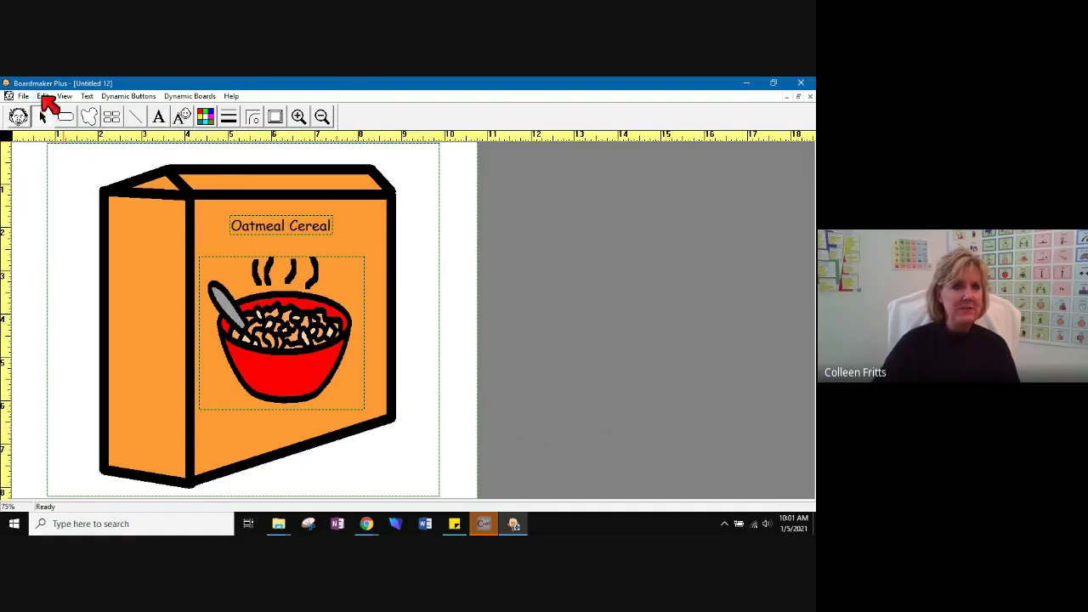
pyautogui.click(44, 97)
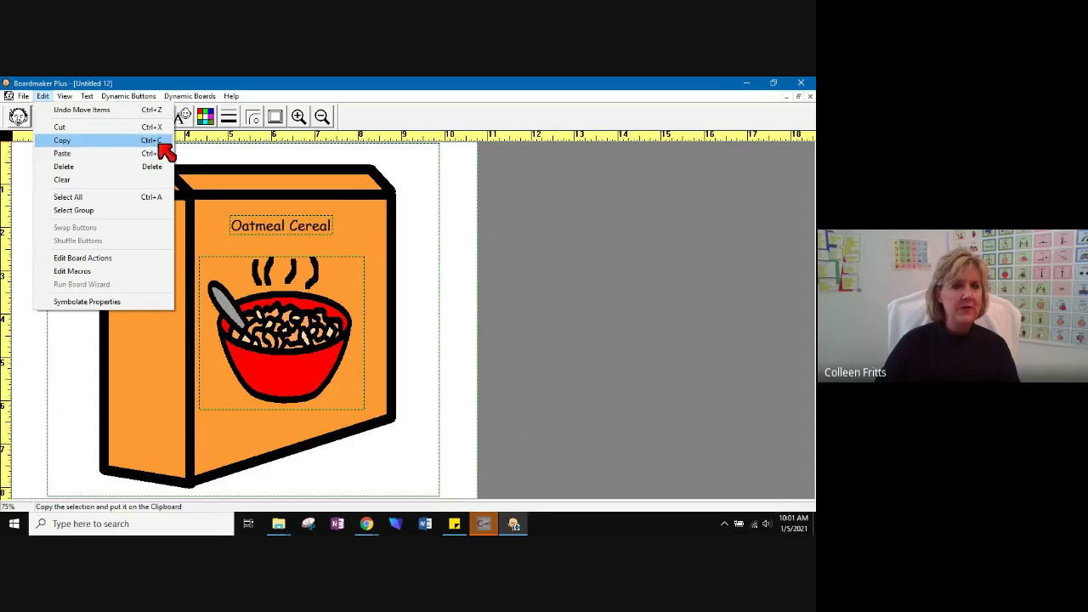
pyautogui.click(63, 143)
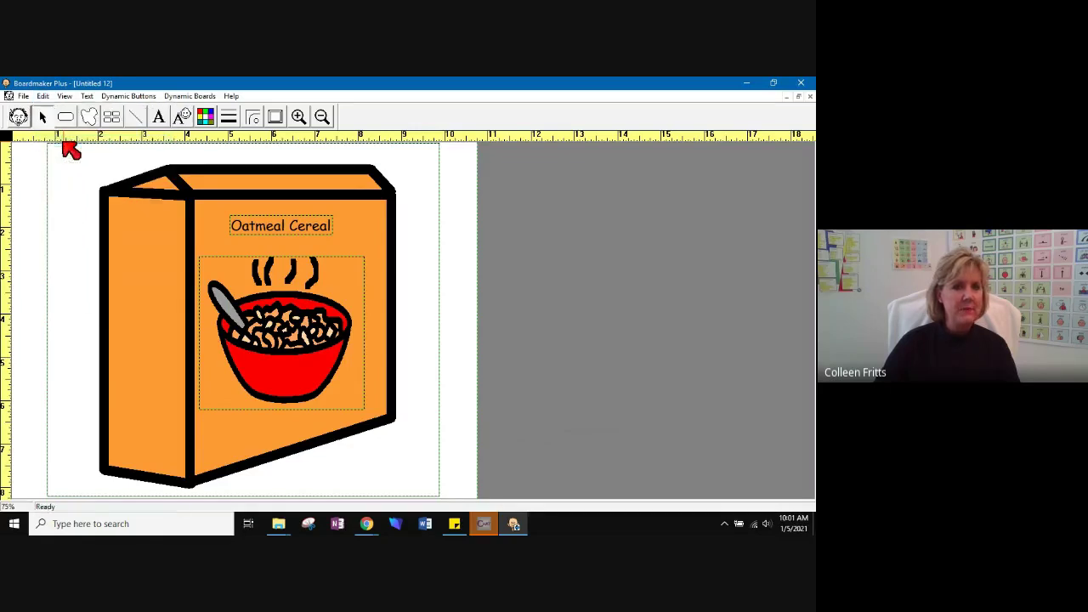
# Paste the cereal box drawing into Symbol Finder as a new symbol
pyautogui.click(19, 119)
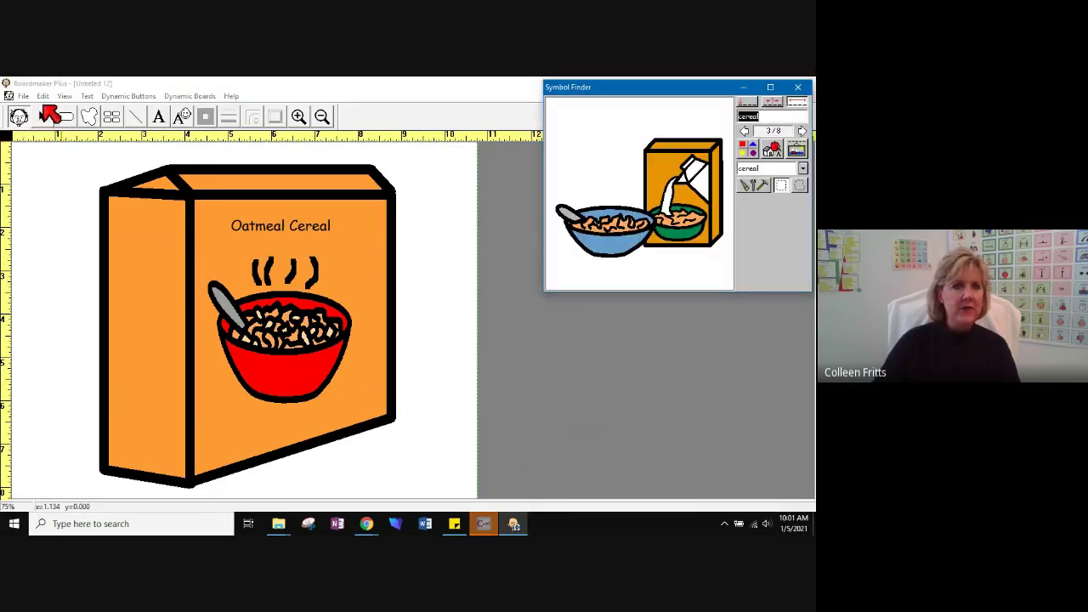
pyautogui.click(42, 96)
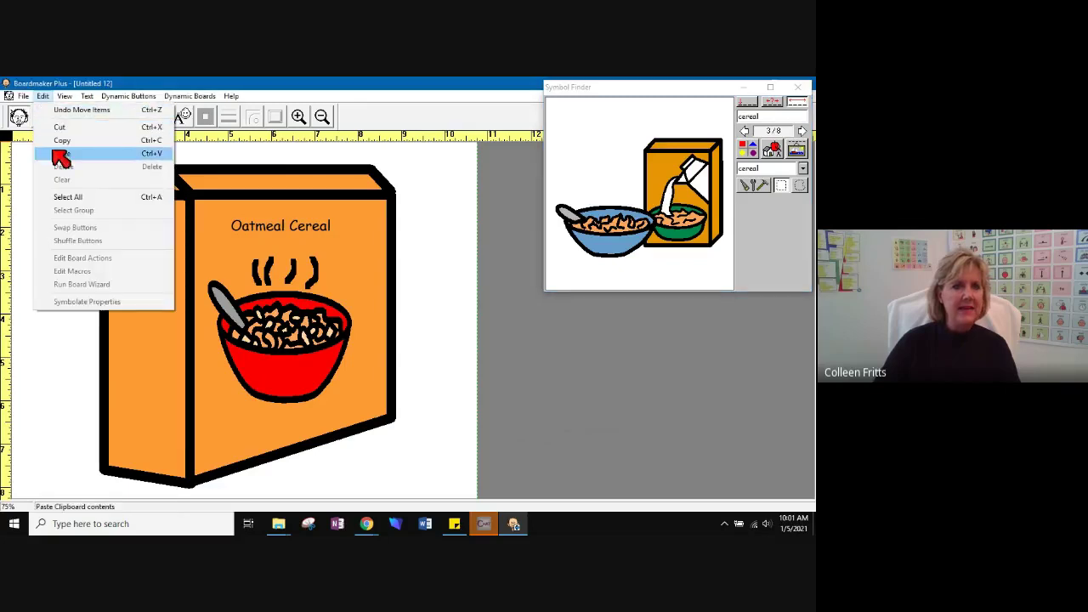
pyautogui.click(63, 158)
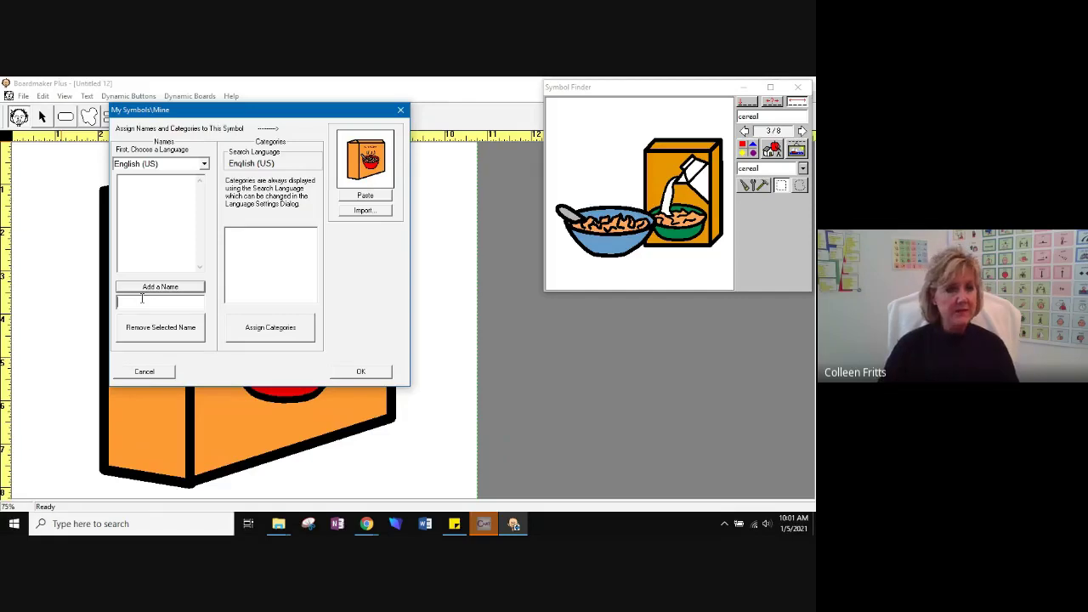
# Name the new symbol 'oatmeal' and 'cereal'
pyautogui.click(142, 299)
pyautogui.write('oat')
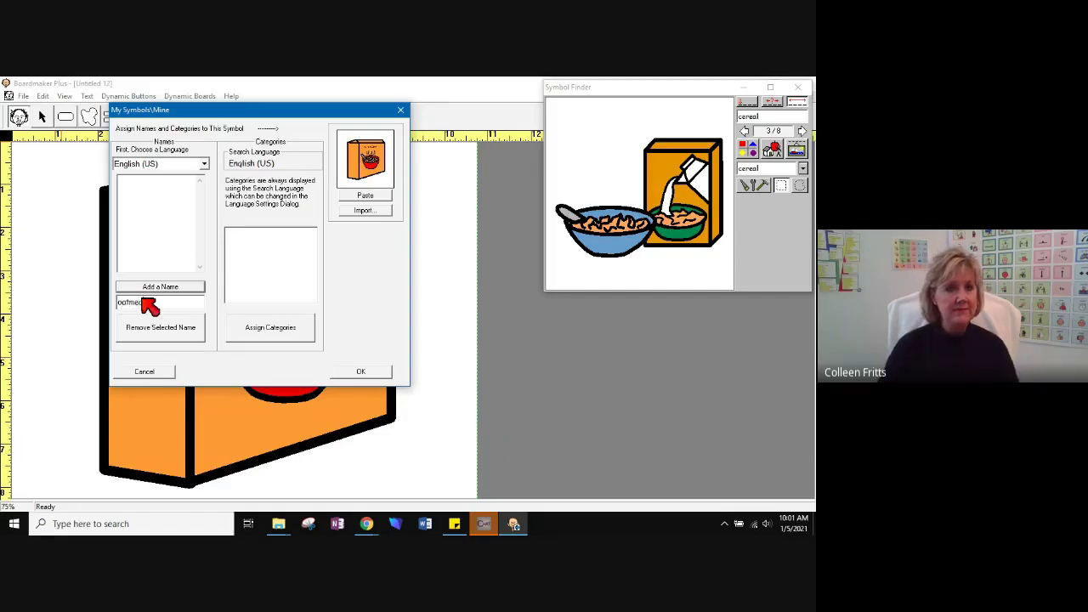
pyautogui.write('meal')
pyautogui.press('Return')
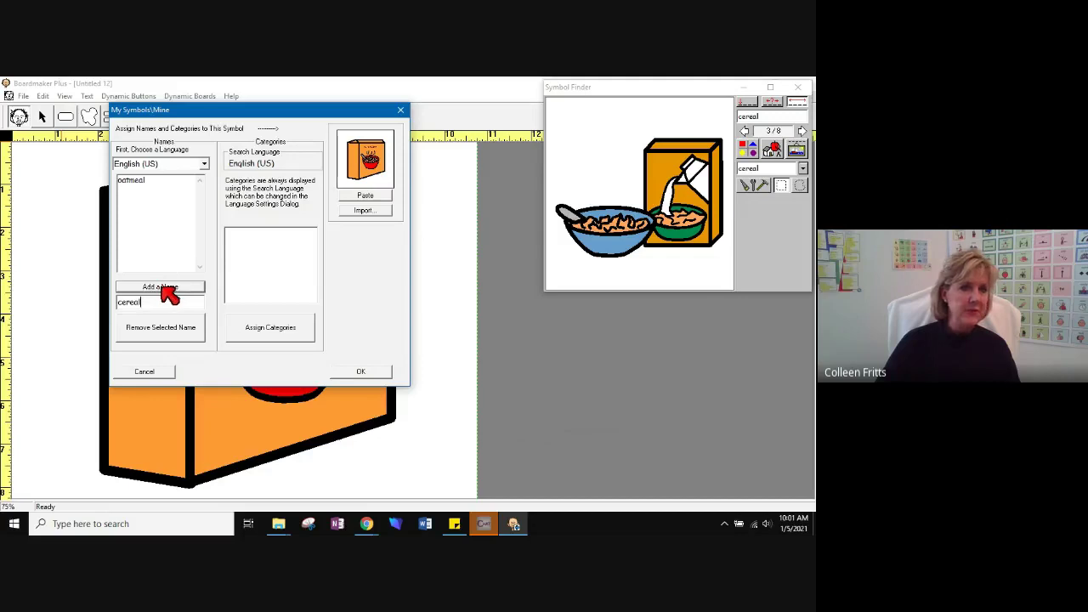
pyautogui.click(170, 291)
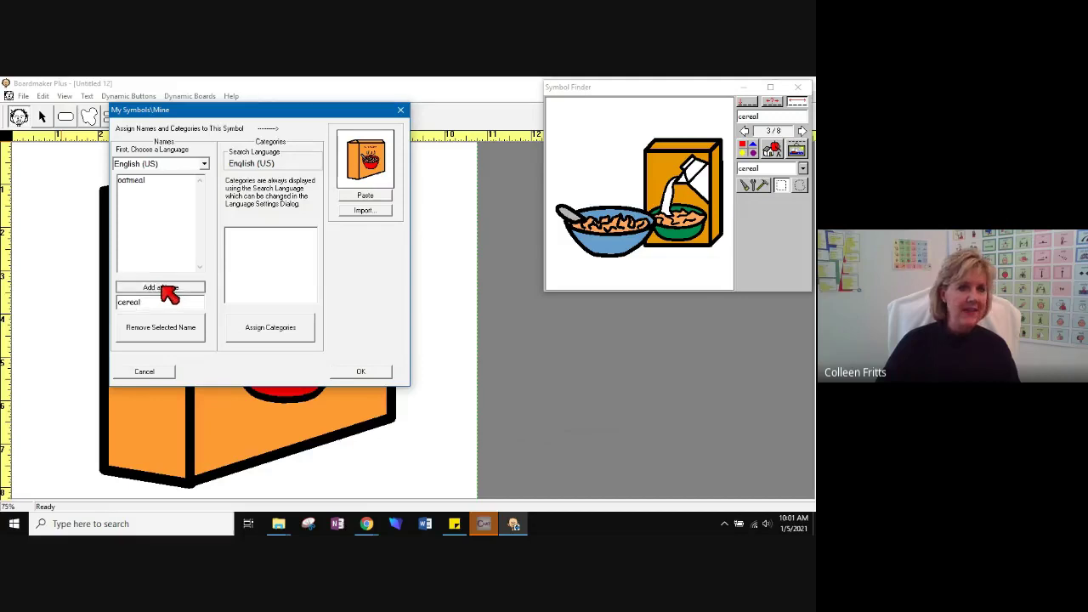
# Assign the Breakfast and Foods (misc) categories to the cereal box symbol
pyautogui.click(279, 335)
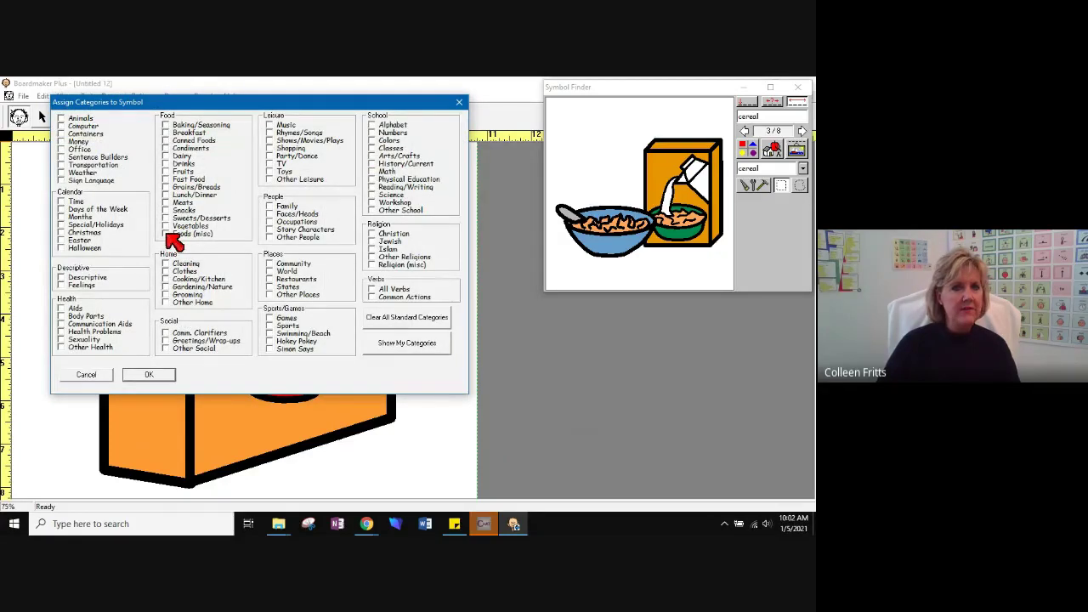
pyautogui.click(166, 234)
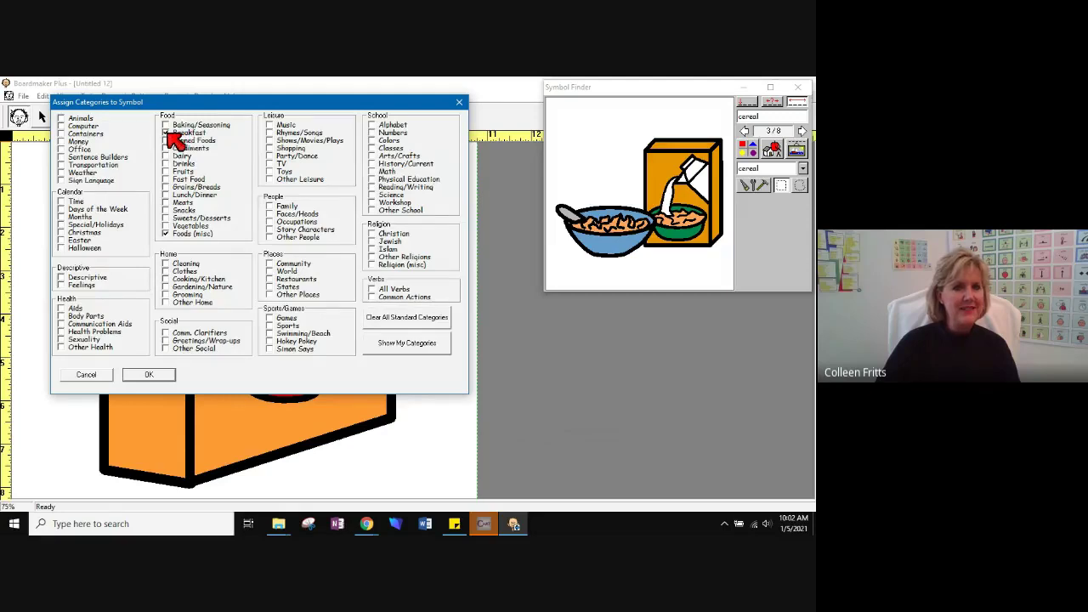
pyautogui.click(150, 377)
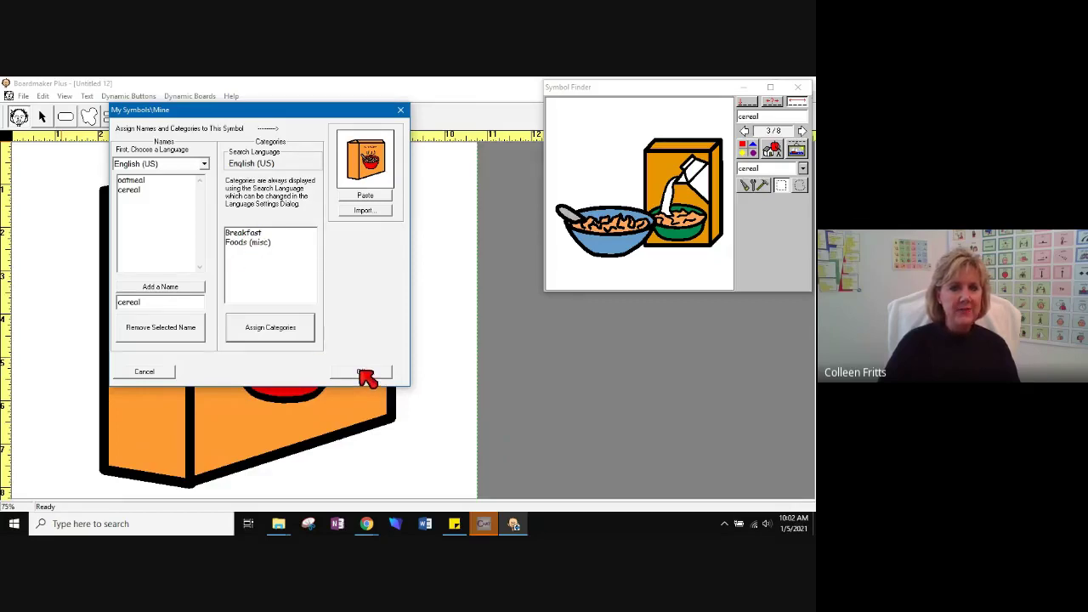
# Save the symbol and stamp the 'oatmeal' symbol beside the drawing
pyautogui.click(364, 374)
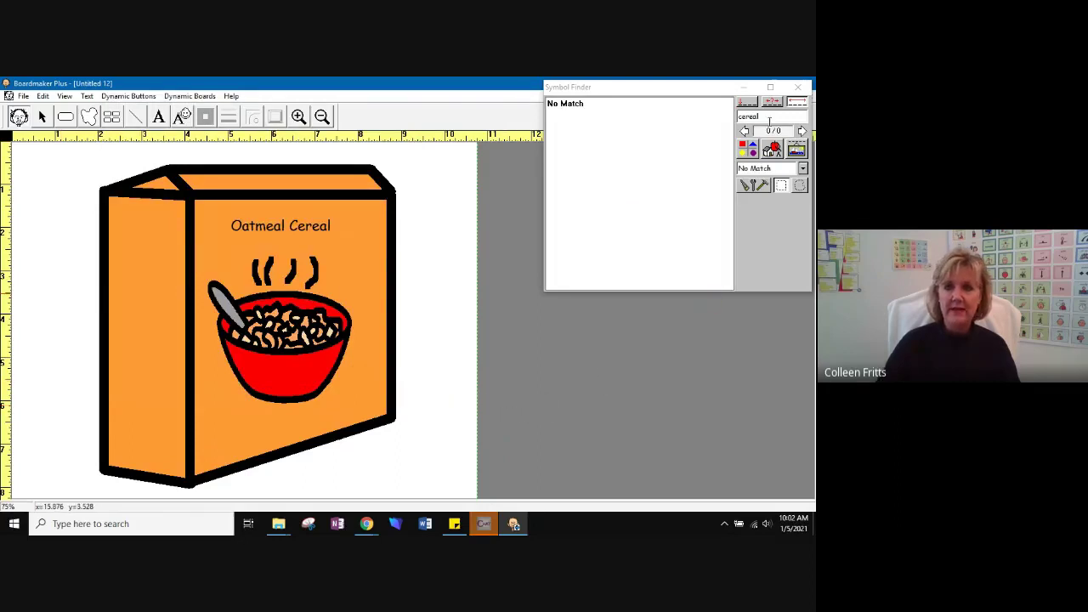
pyautogui.doubleClick(750, 116)
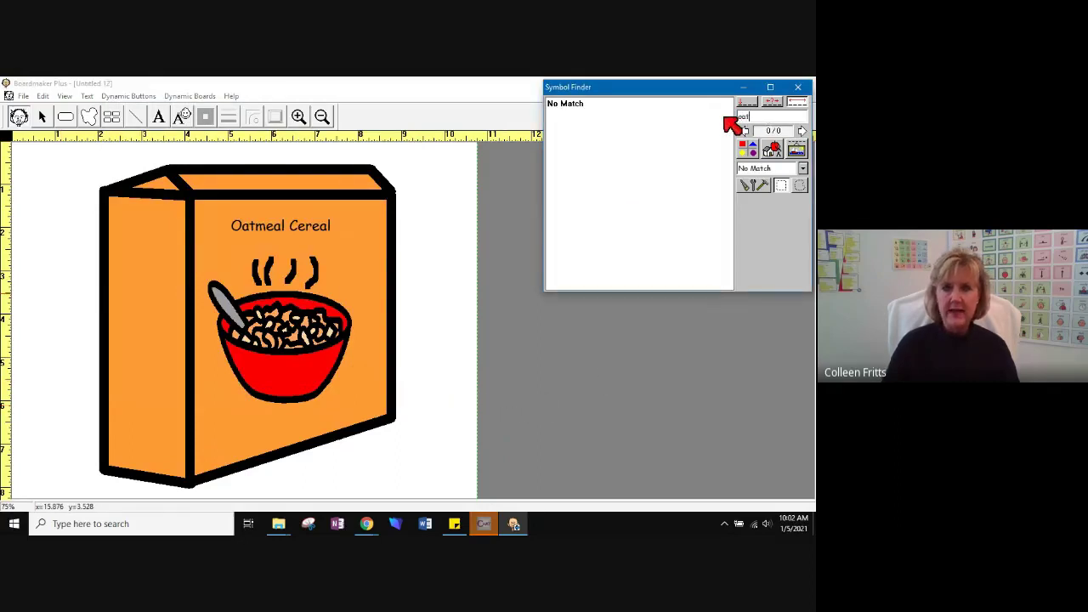
pyautogui.write('oatmeal')
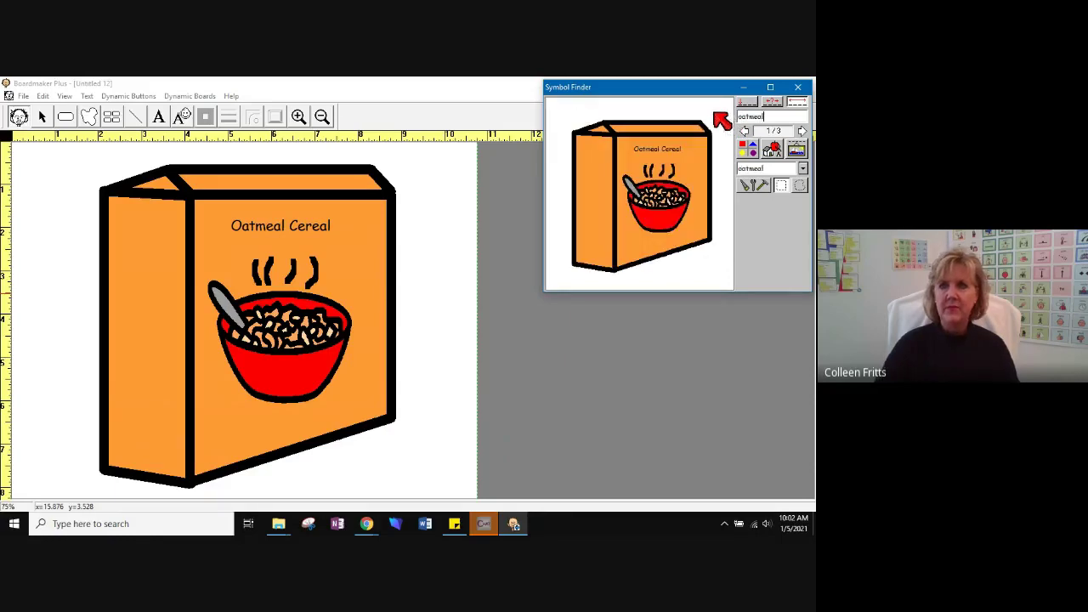
pyautogui.click(648, 245)
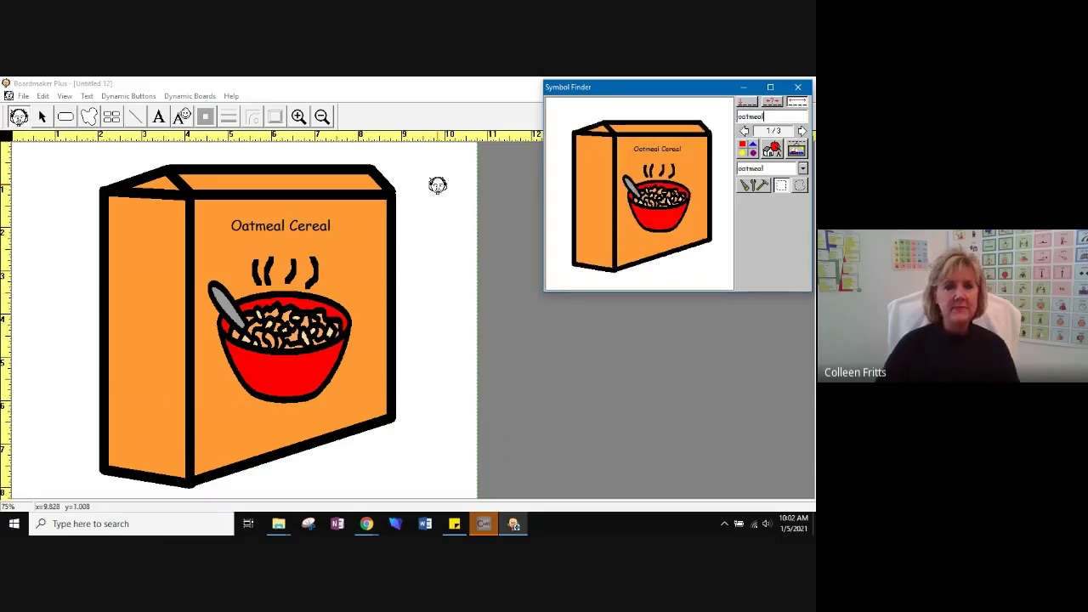
pyautogui.click(437, 182)
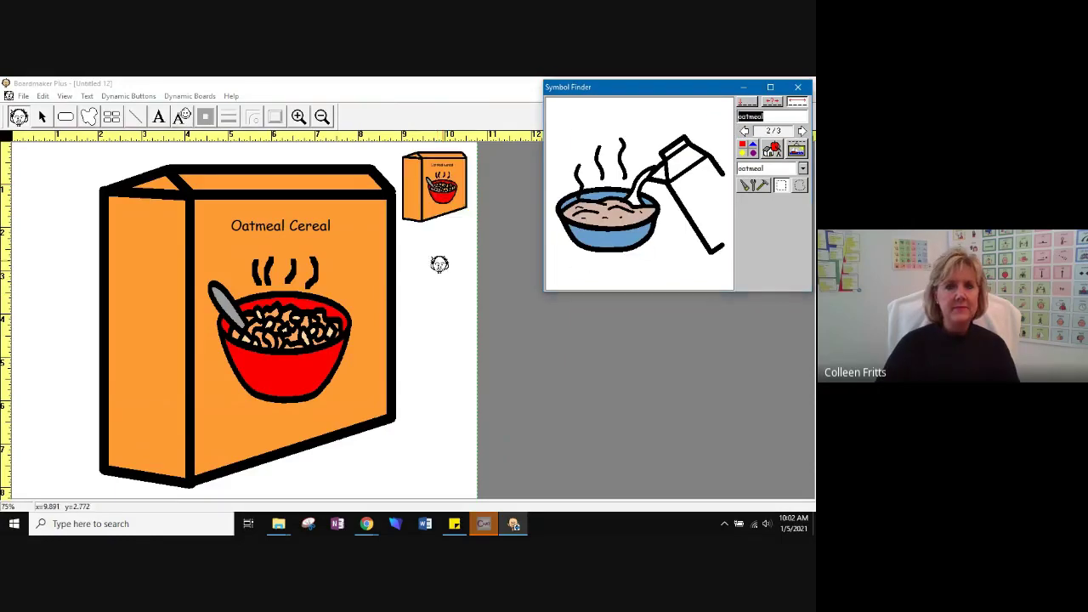
pyautogui.click(800, 88)
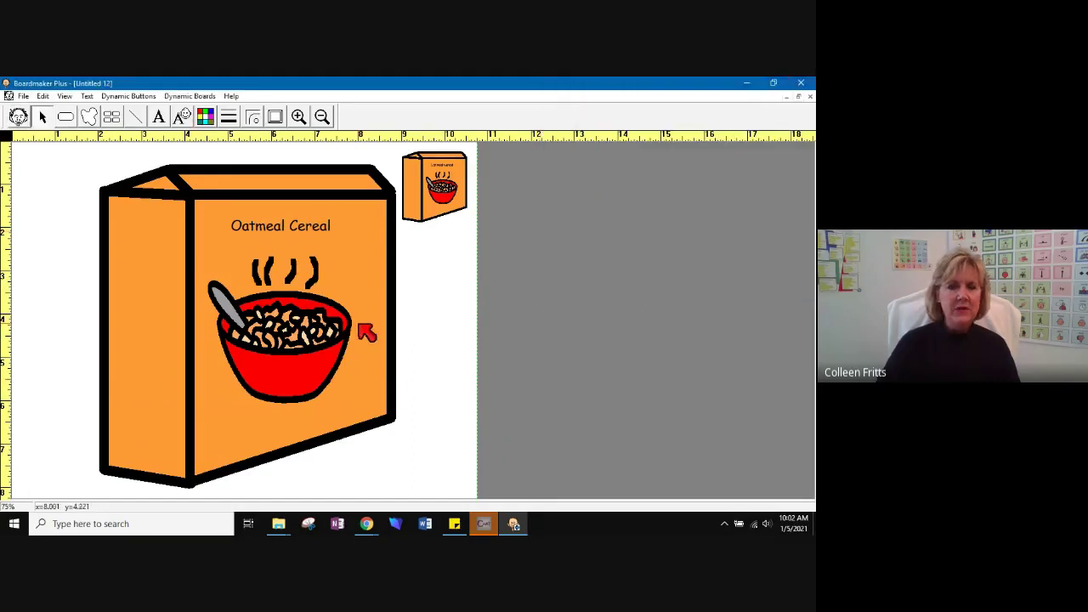
# Delete the large original drawing, then move the small cereal box left and resize it
pyautogui.moveTo(108, 206); pyautogui.dragTo(317, 402)
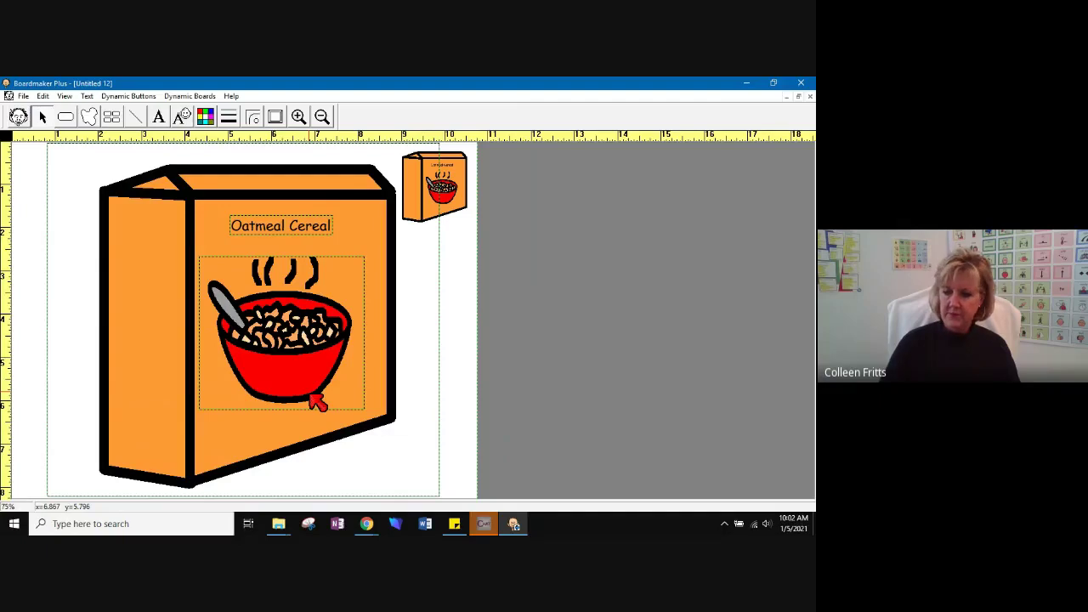
pyautogui.press('Delete')
pyautogui.moveTo(435, 185); pyautogui.dragTo(199, 186)
pyautogui.moveTo(240, 222); pyautogui.dragTo(192, 250)
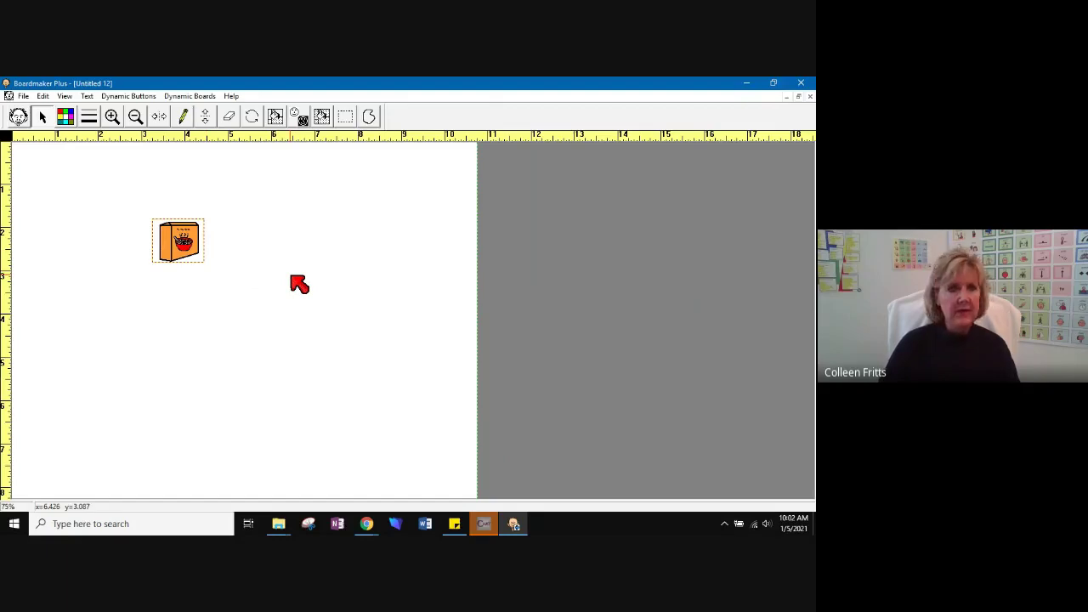
# Delete the cereal box and stamp a 'witch' symbol from Symbol Finder onto the page
pyautogui.press('Delete')
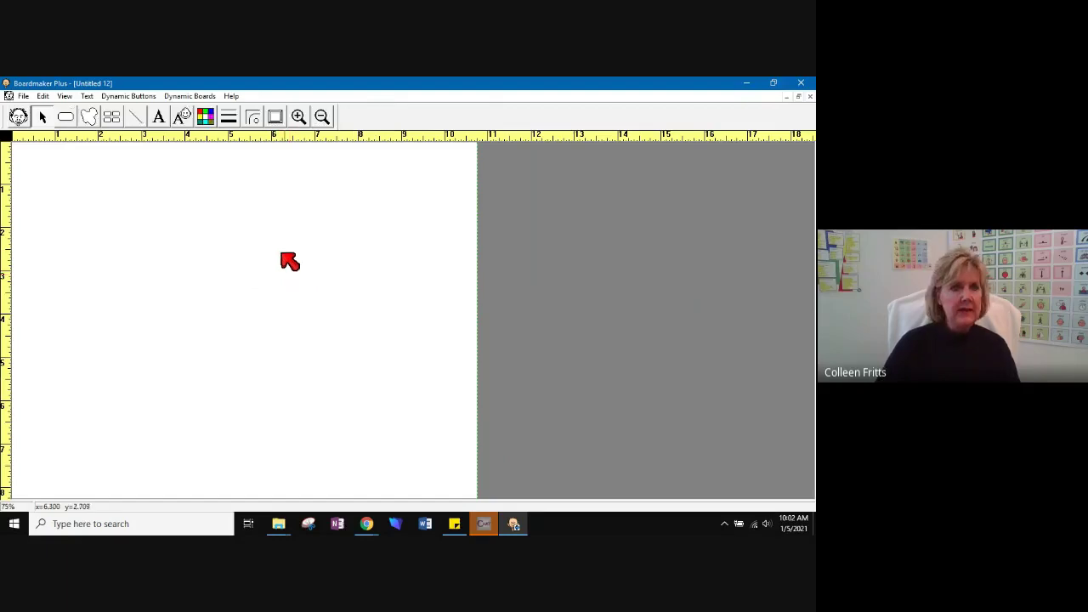
pyautogui.click(18, 117)
pyautogui.write('witch')
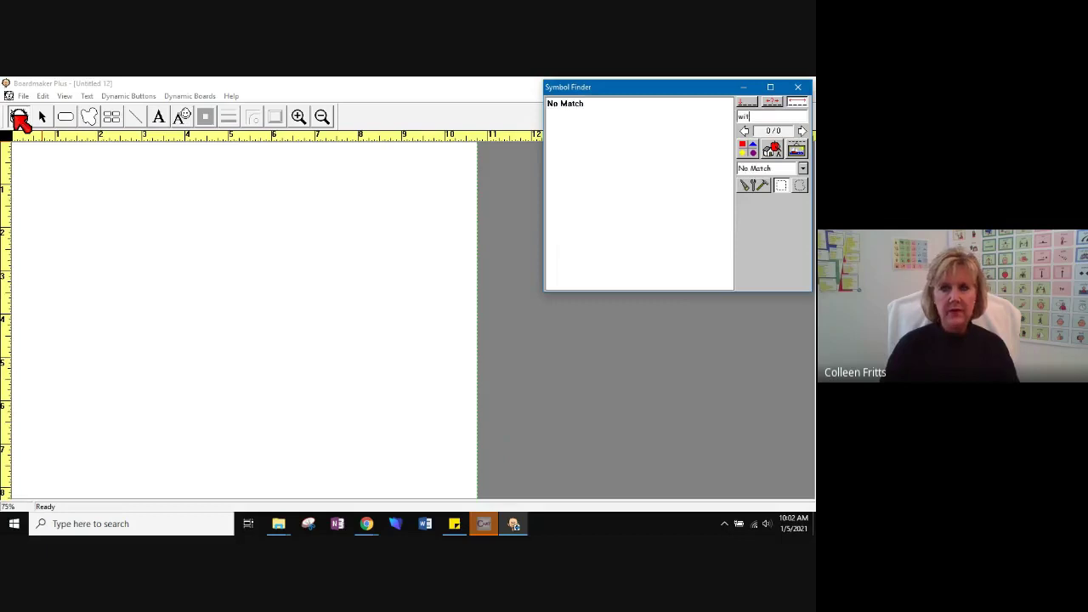
pyautogui.click(192, 309)
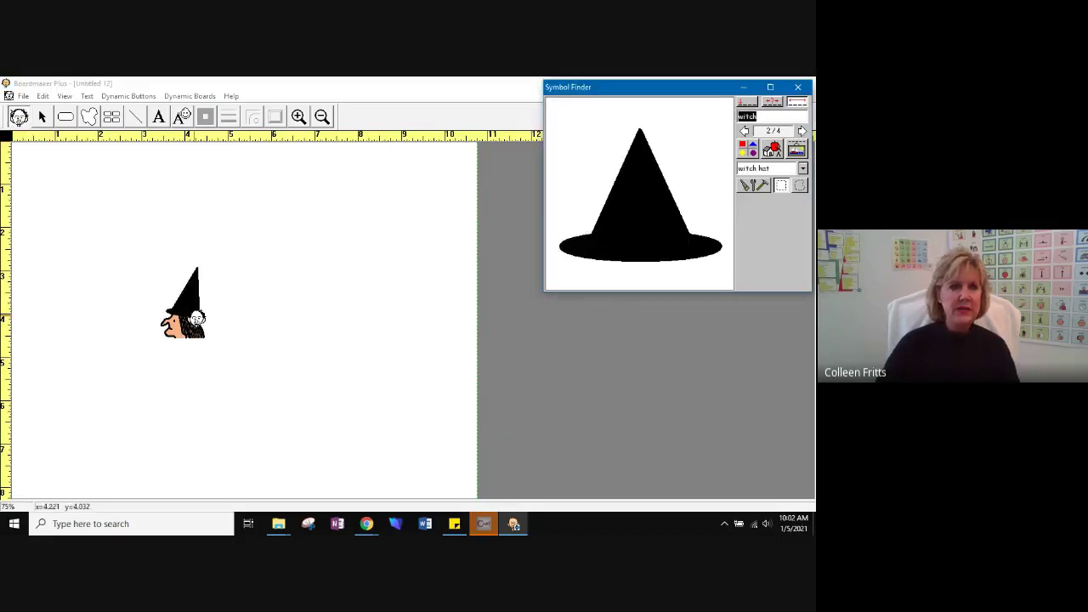
pyautogui.click(799, 87)
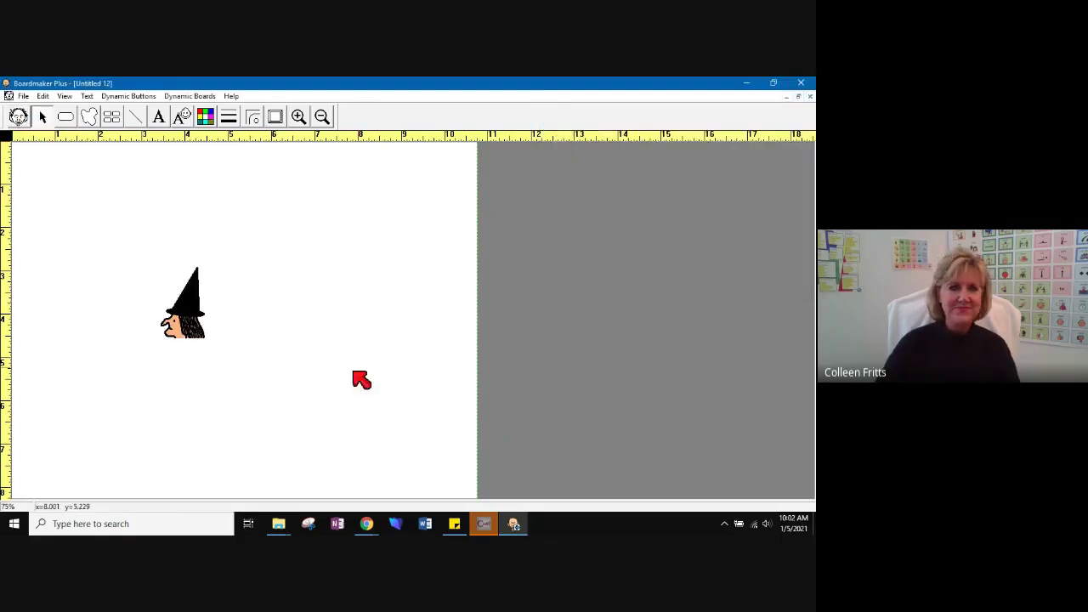
# Move the witch picture toward the top left and enlarge it to fill most of the page
pyautogui.click(187, 328)
pyautogui.moveTo(187, 328); pyautogui.dragTo(145, 248)
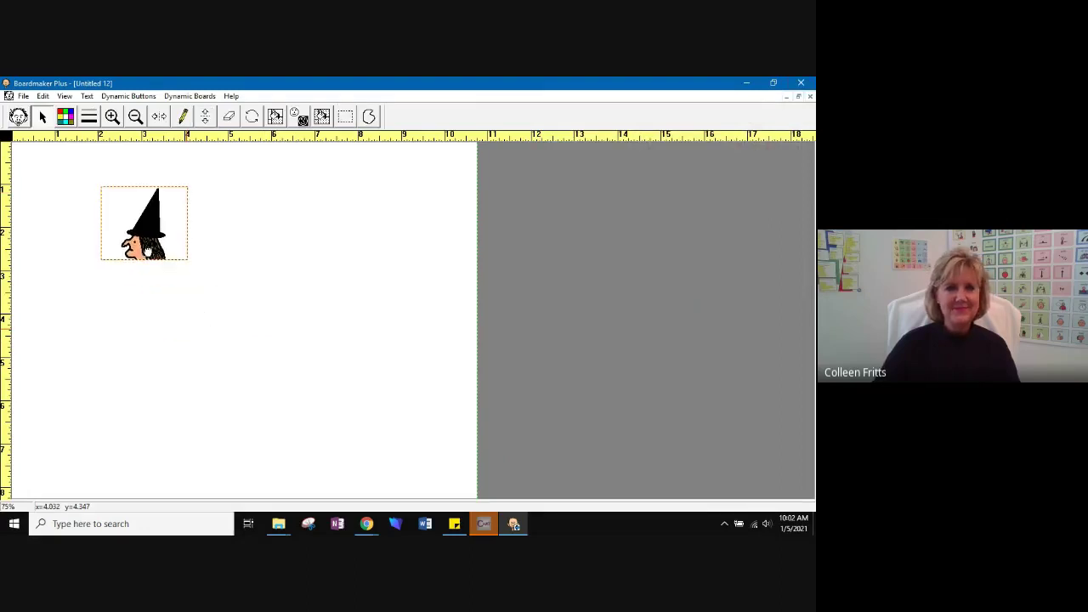
pyautogui.moveTo(188, 261); pyautogui.dragTo(381, 480)
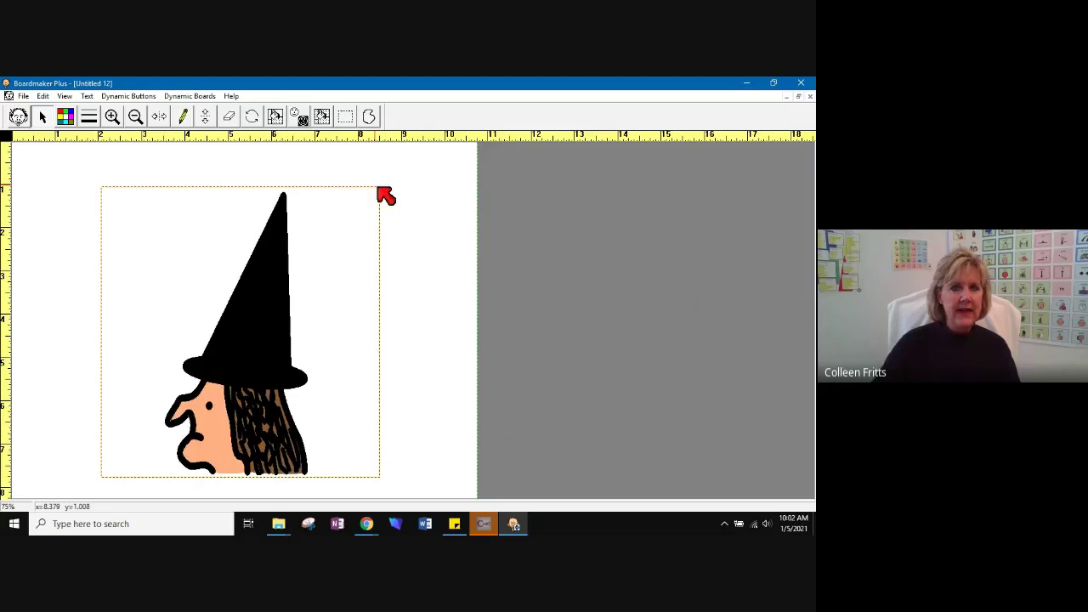
pyautogui.moveTo(379, 187); pyautogui.dragTo(396, 153)
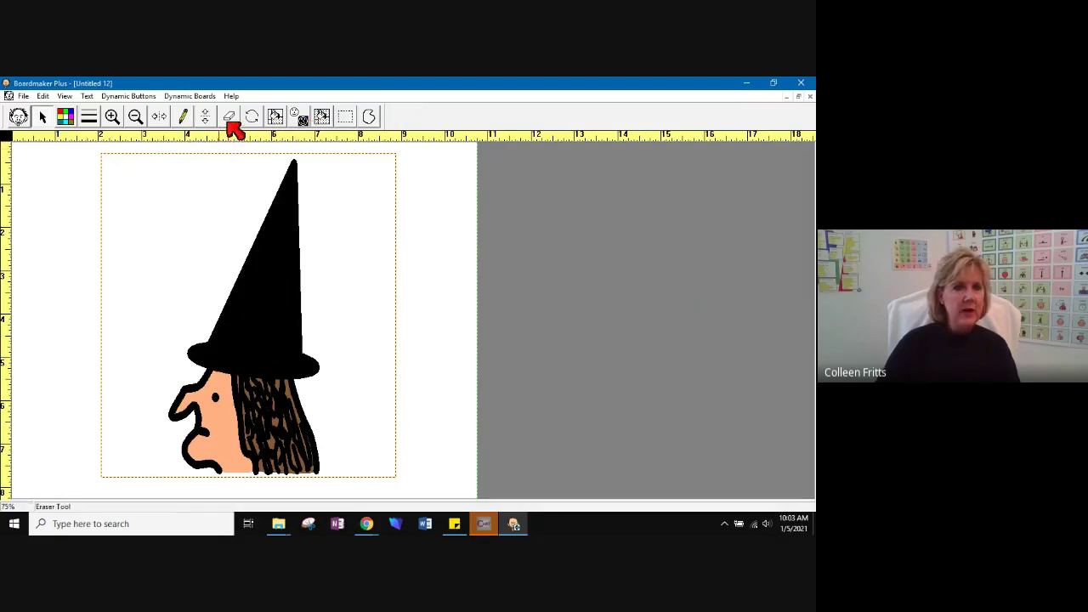
# Erase a patch from the witch's black hat and fill it with bright green
pyautogui.click(229, 119)
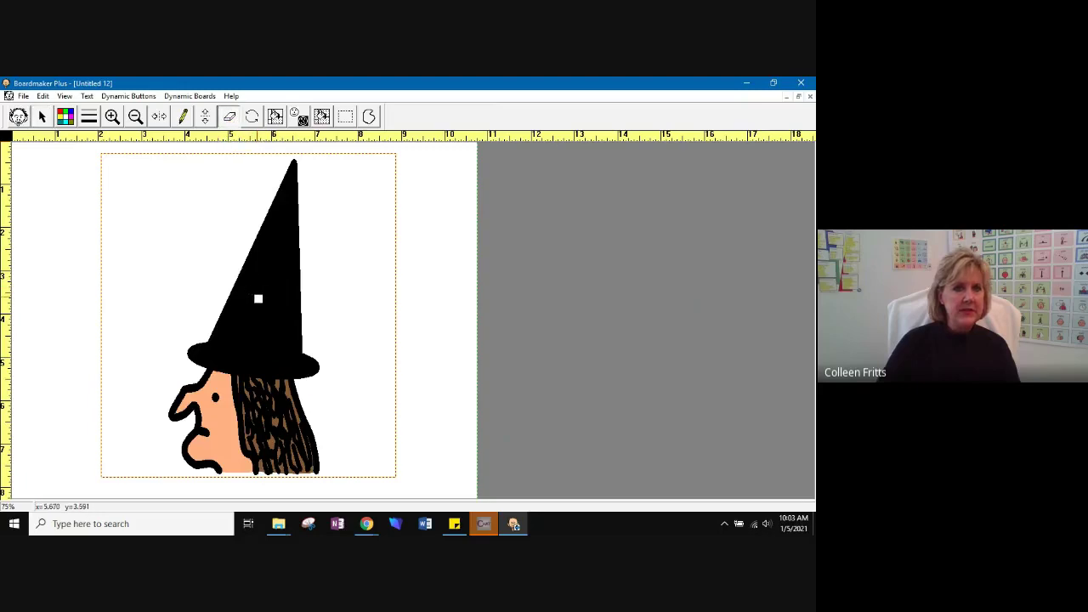
pyautogui.moveTo(258, 298)
pyautogui.mouseDown()
pyautogui.moveTo(248, 299)
pyautogui.moveTo(261, 325)
pyautogui.moveTo(258, 295)
pyautogui.mouseUp()
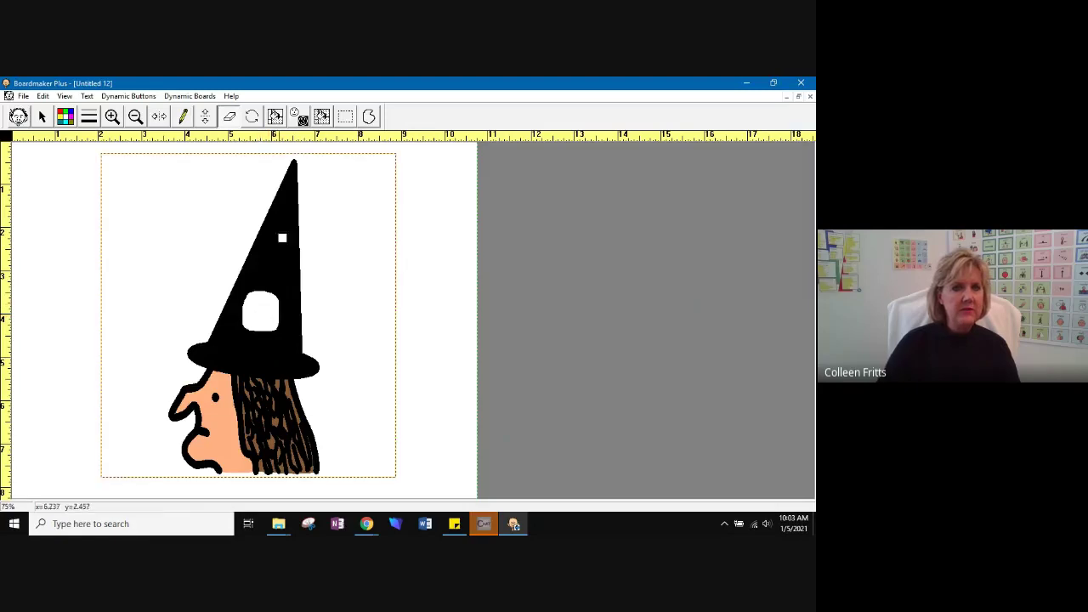
pyautogui.click(275, 117)
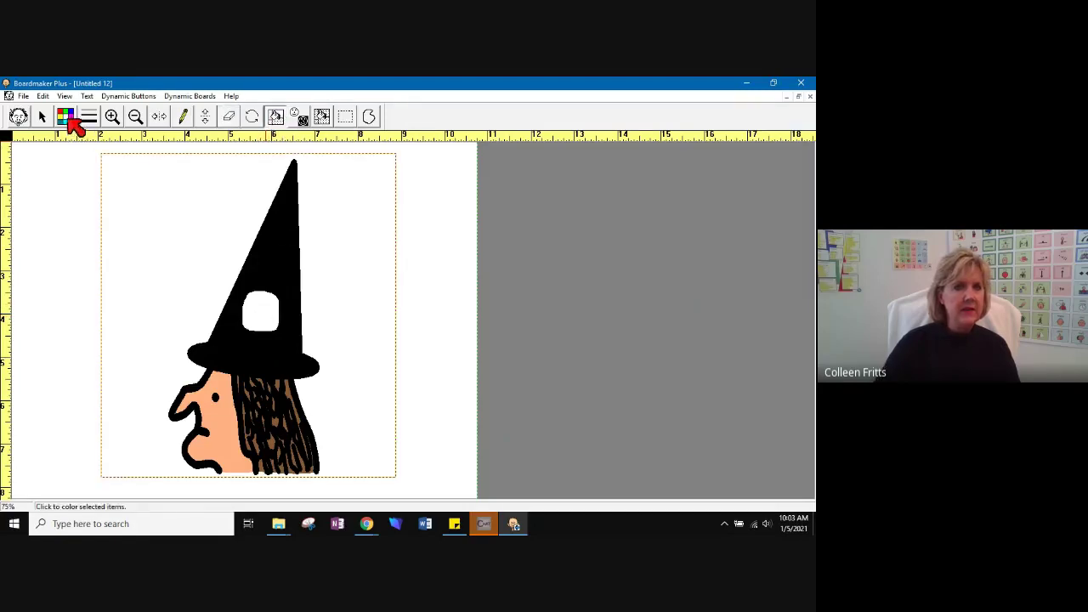
pyautogui.click(65, 116)
pyautogui.click(142, 223)
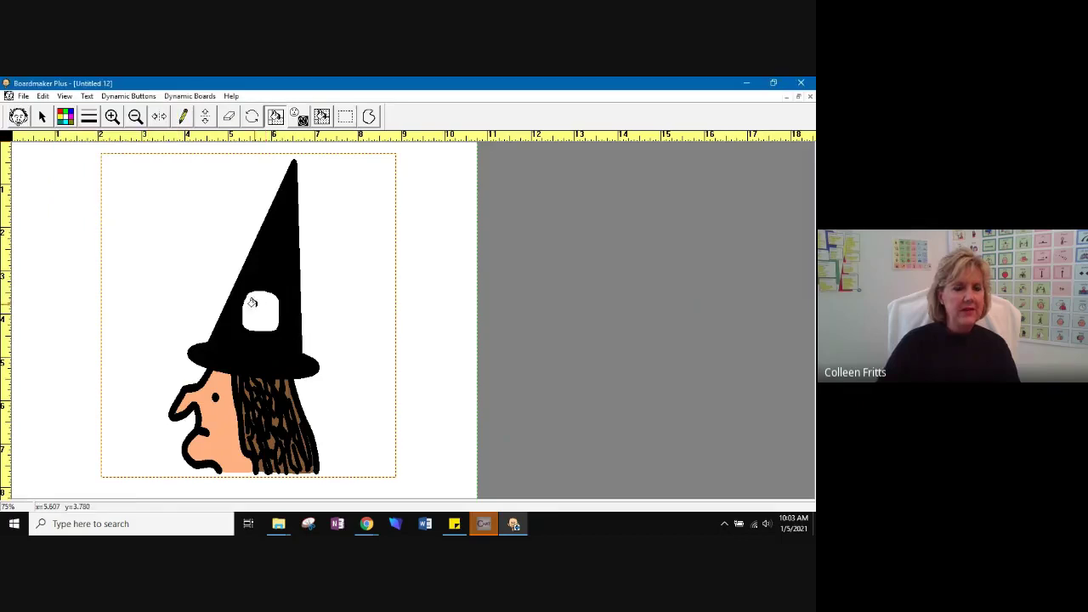
pyautogui.click(252, 306)
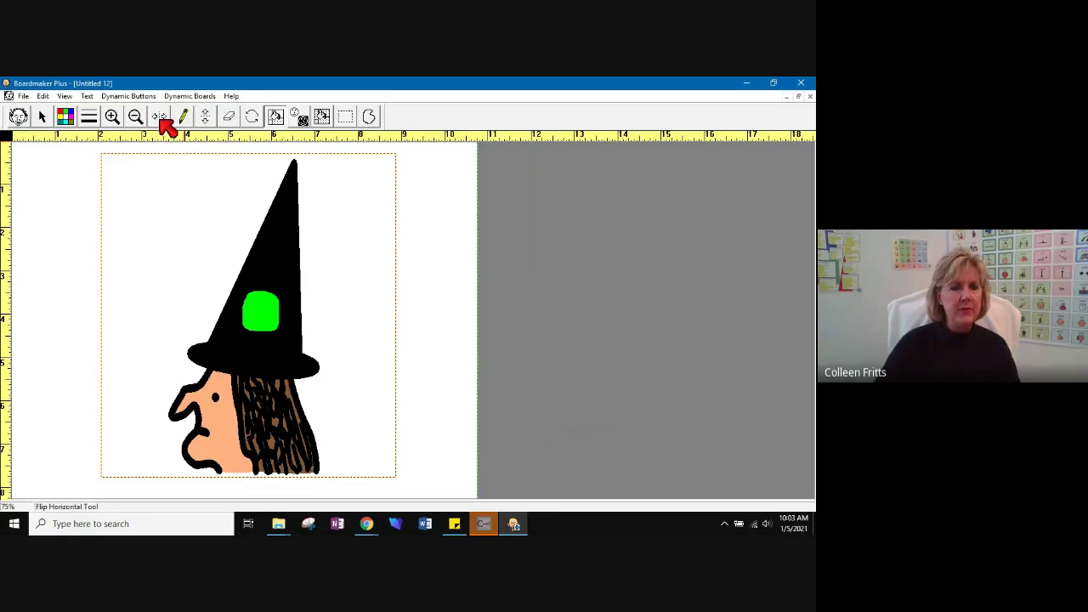
# Flip the witch horizontally and rotate it 90 degrees twice so the hat points down
pyautogui.click(159, 118)
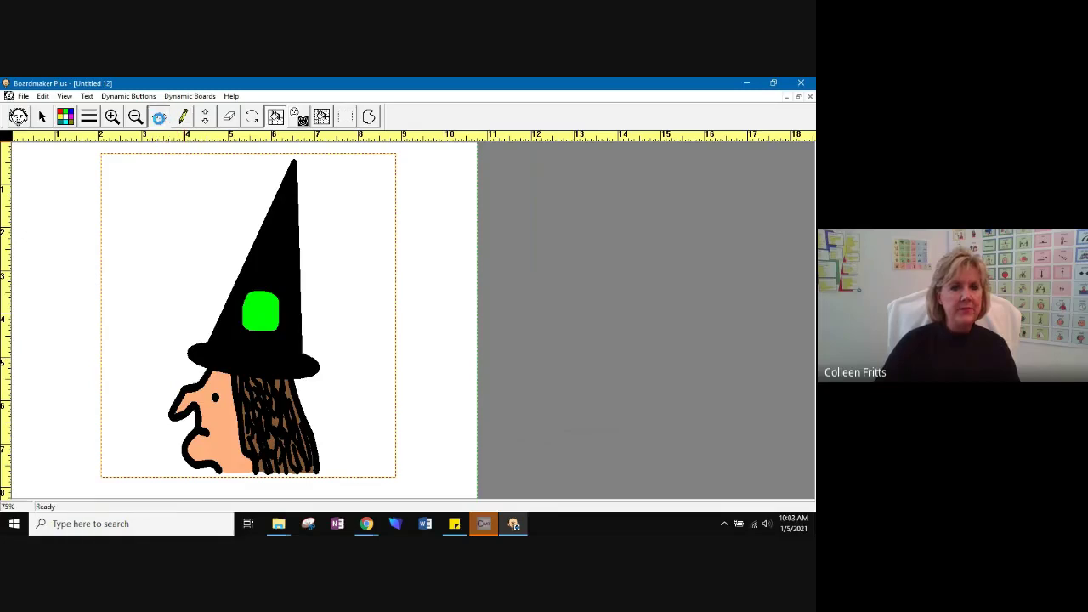
pyautogui.click(159, 119)
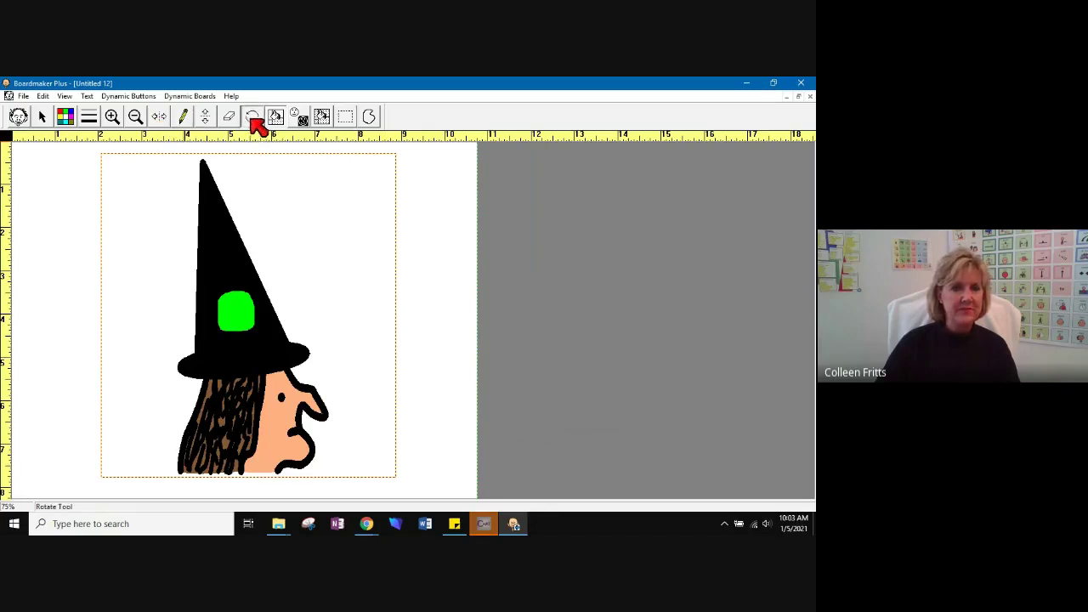
pyautogui.click(252, 119)
pyautogui.click(253, 119)
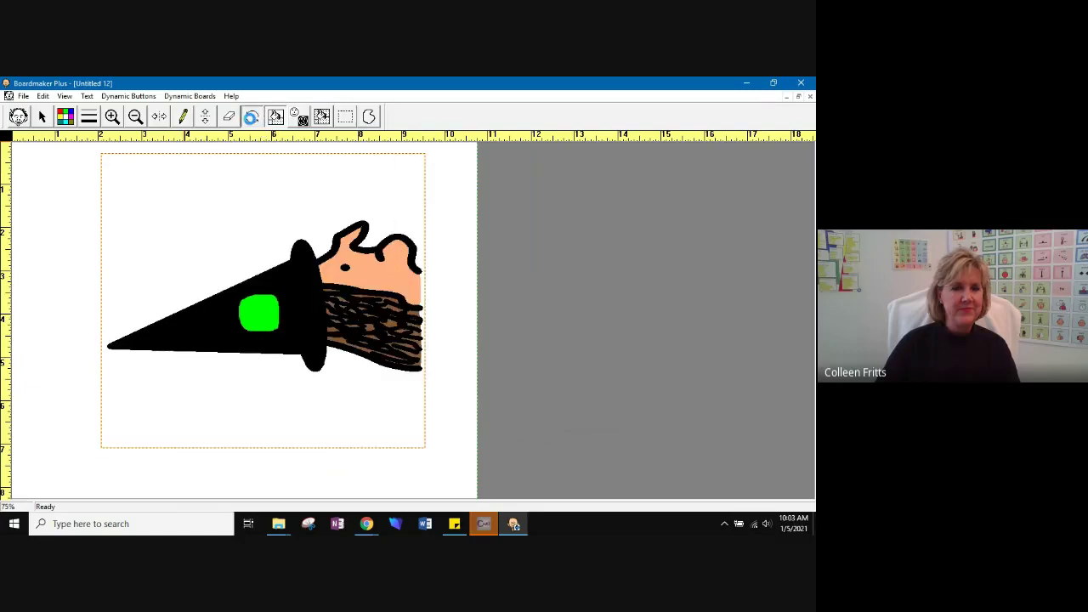
pyautogui.click(251, 119)
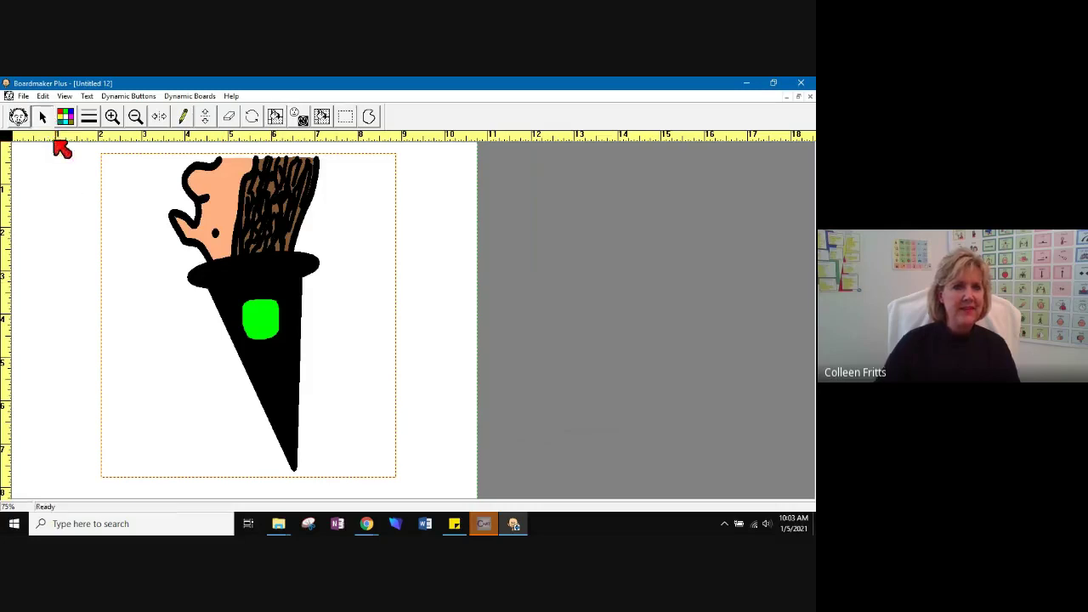
# Minimize Boardmaker to bring Google Meet's 'You are presenting your screen' view back
pyautogui.click(748, 84)
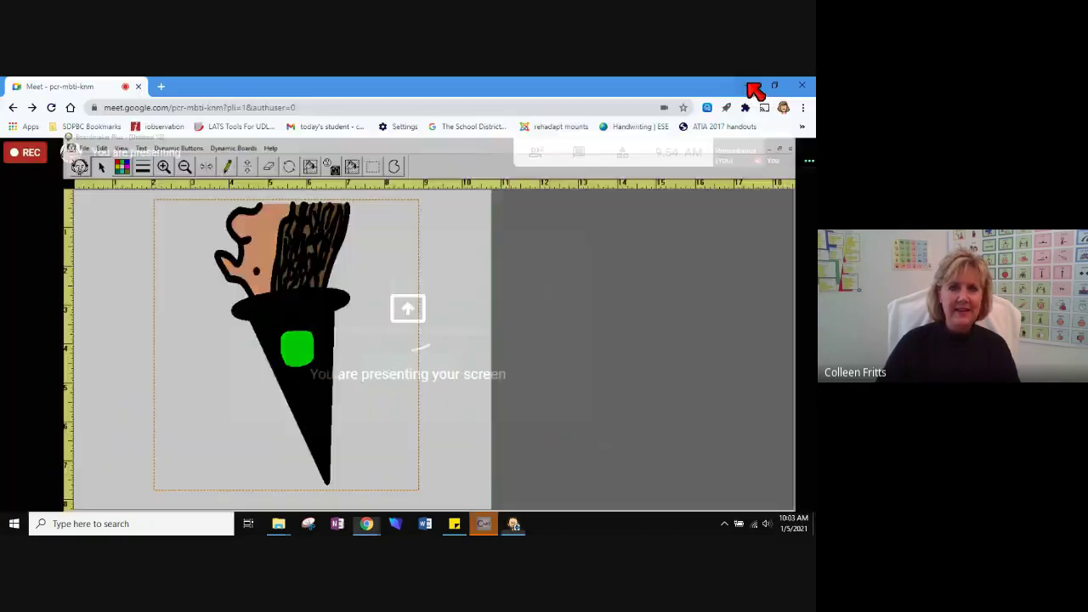